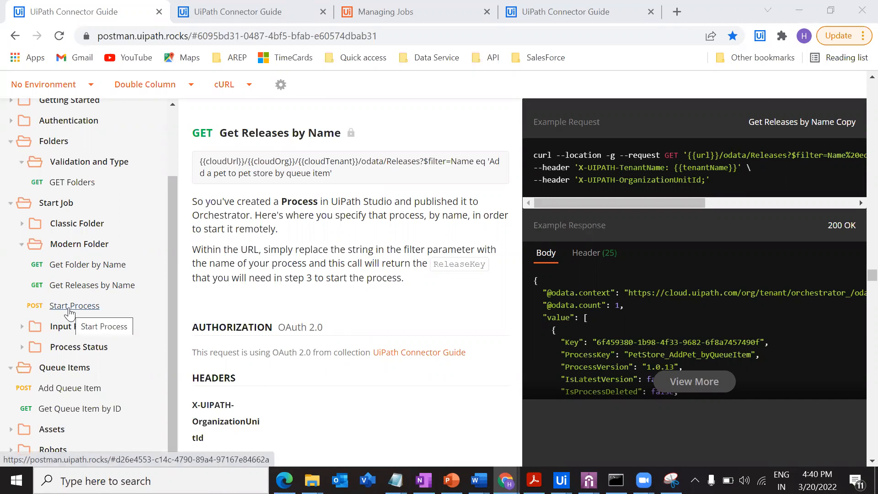
Review the Classic Folder requests in the Start Job section of the connector guide, leaving the folder collapsed again
{"action": "left_click", "coordinate": [344, 315]}
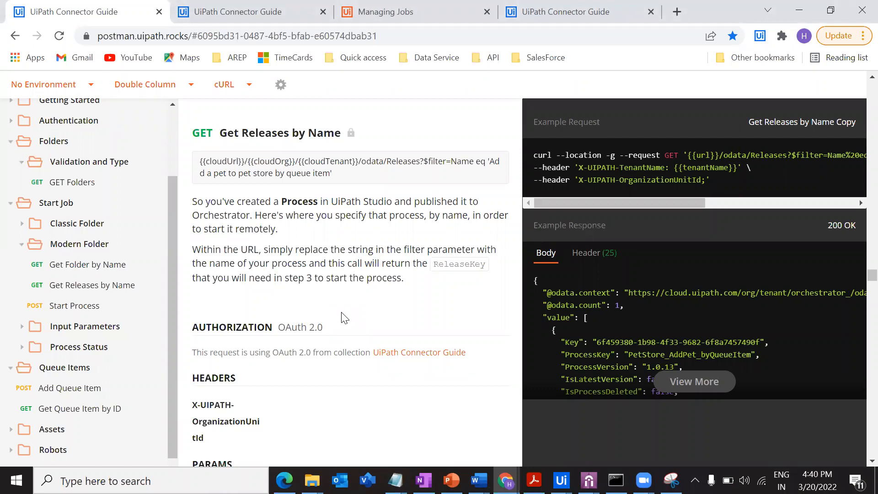
{"action": "left_click", "coordinate": [20, 224]}
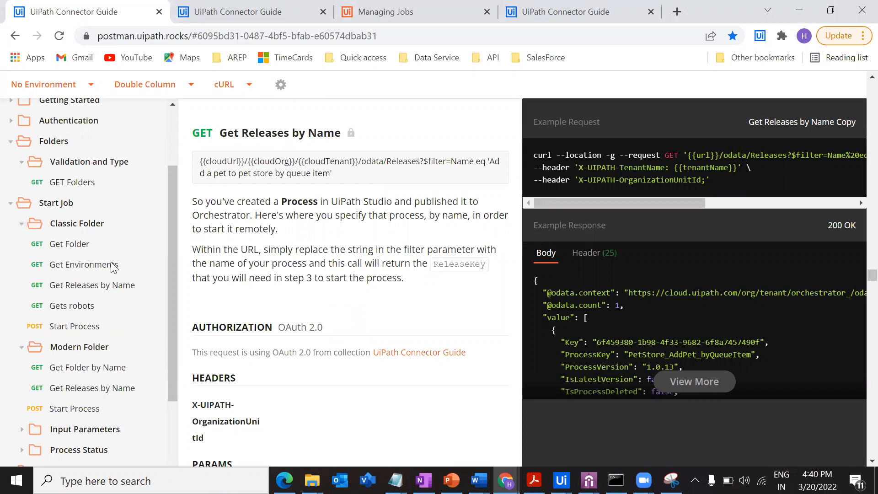
{"action": "left_click", "coordinate": [22, 225]}
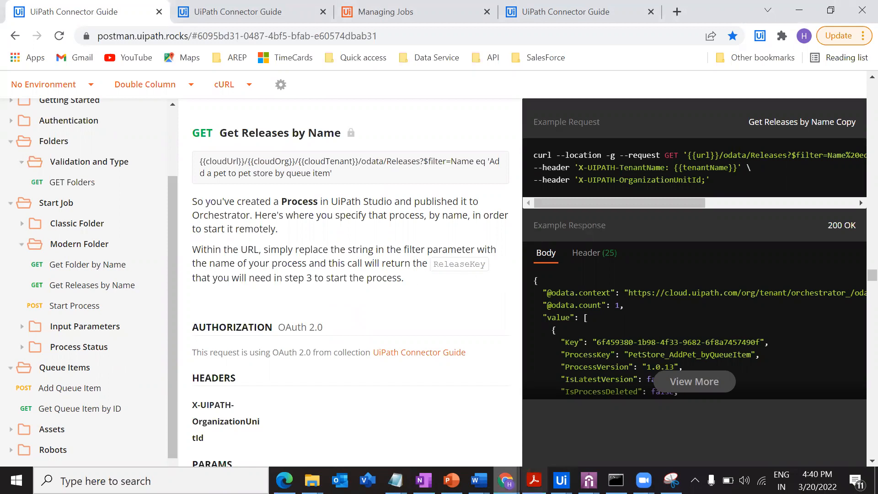
Switch to the Postman browser window, open the YouTube channel's Orchestrator API Postman playlist in a new tab, and pause the video
{"action": "mouse_move", "coordinate": [505, 480]}
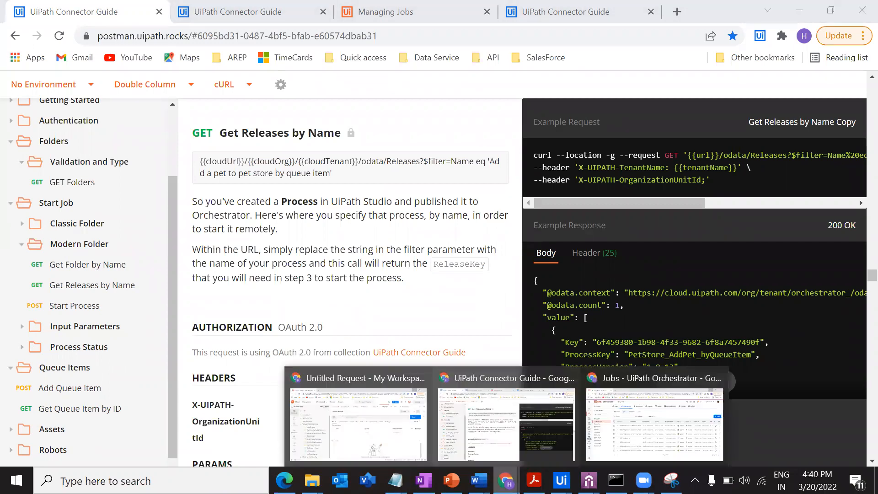
{"action": "left_click", "coordinate": [378, 427]}
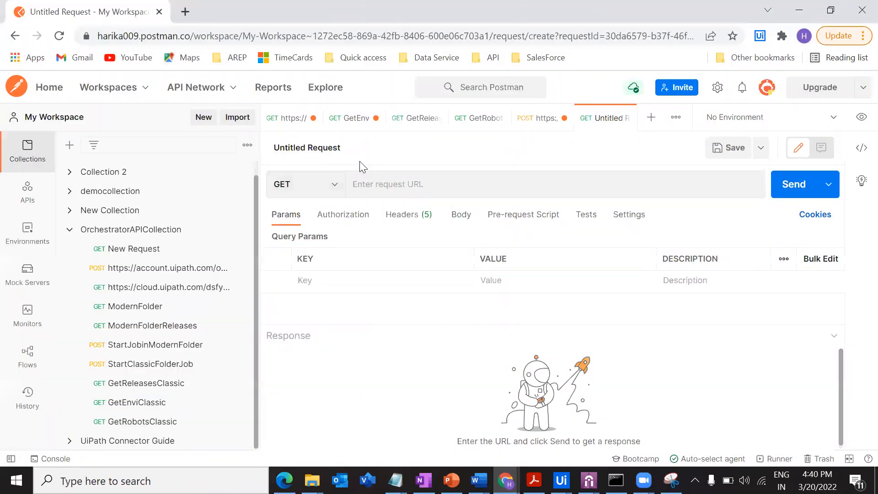
{"action": "left_click", "coordinate": [185, 11]}
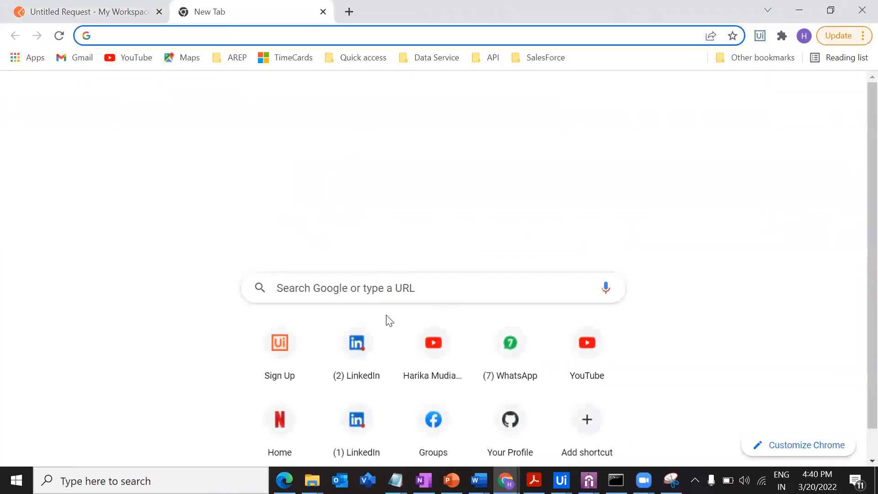
{"action": "left_click", "coordinate": [434, 344]}
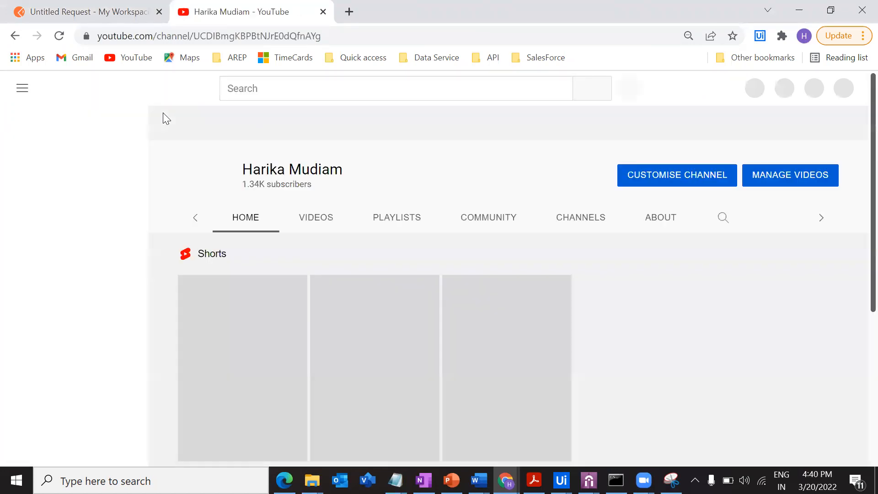
{"action": "left_click", "coordinate": [348, 189]}
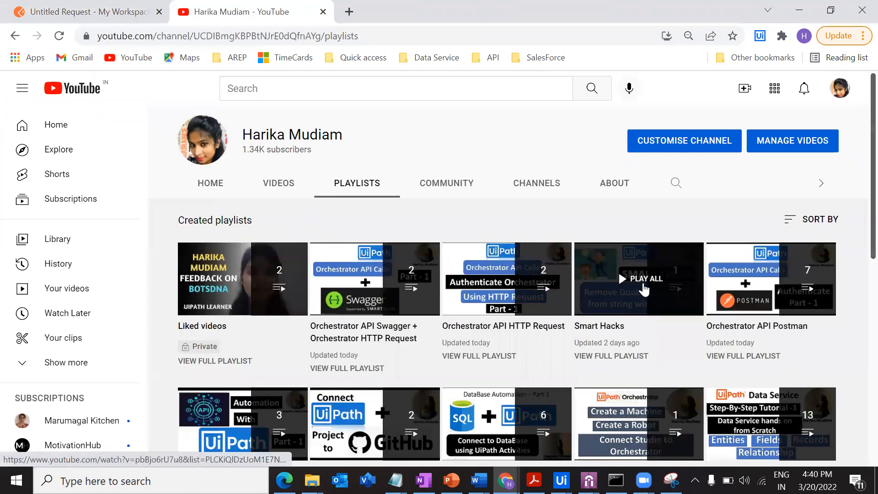
{"action": "left_click", "coordinate": [776, 297]}
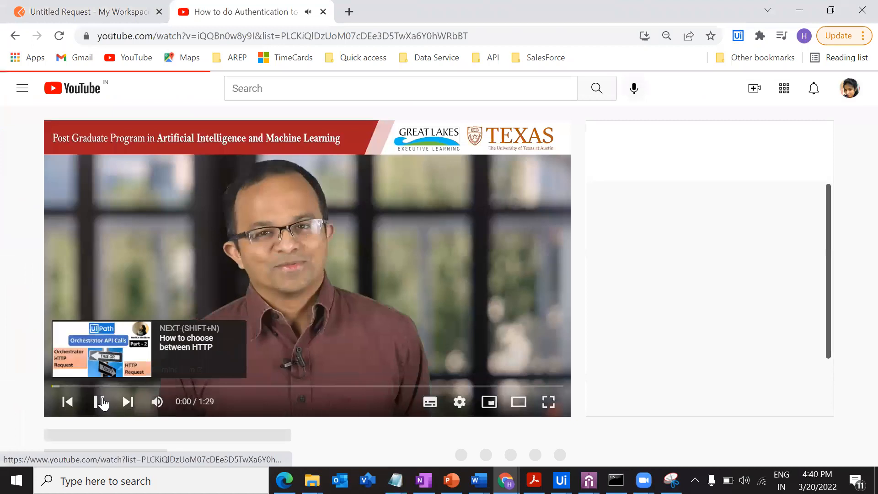
{"action": "left_click", "coordinate": [94, 403]}
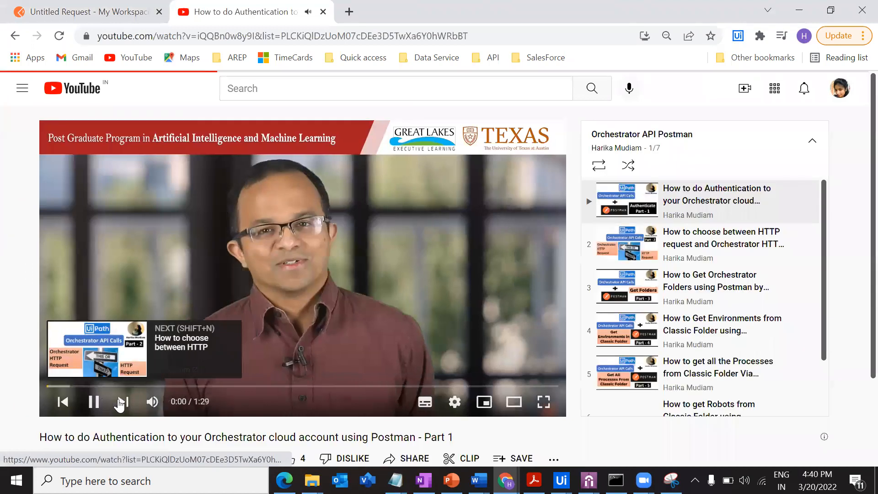
{"action": "left_click", "coordinate": [152, 404]}
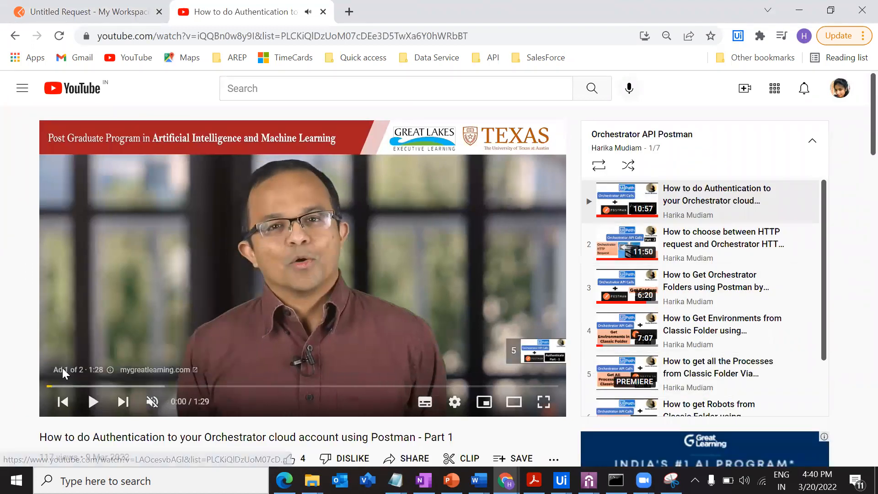
Look through the list of videos in the Orchestrator API Postman playlist
{"action": "scroll", "coordinate": [674, 257], "scroll_direction": "down", "scroll_amount": 2}
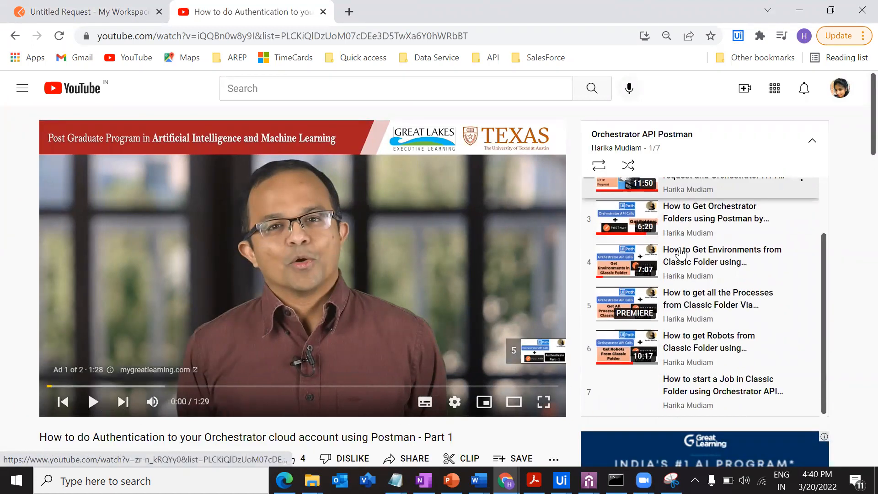
{"action": "scroll", "coordinate": [698, 407], "scroll_direction": "up", "scroll_amount": 2}
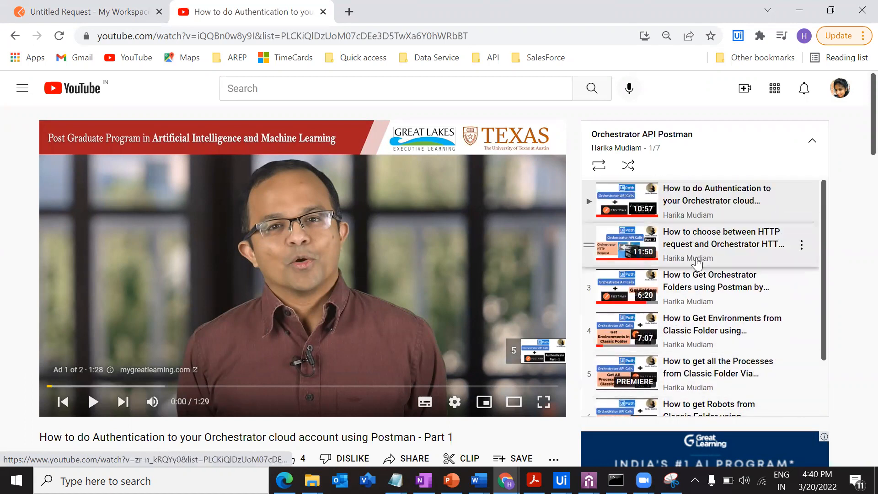
{"action": "scroll", "coordinate": [695, 257], "scroll_direction": "down", "scroll_amount": 2}
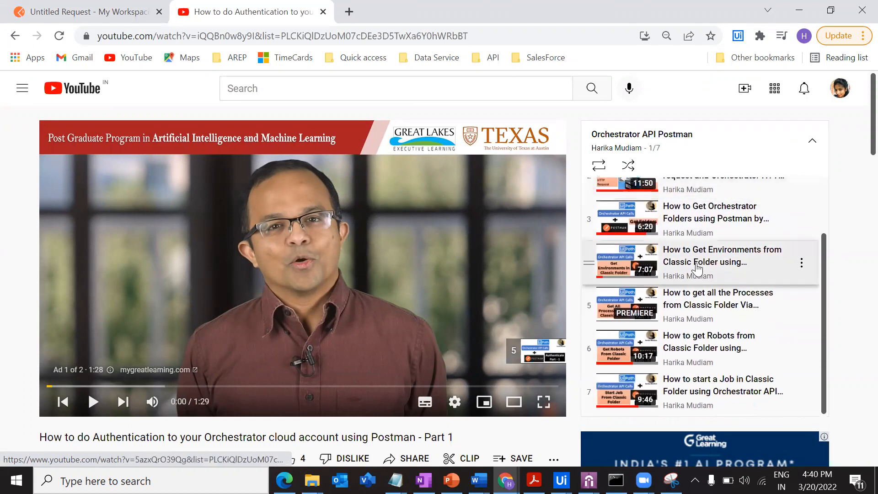
Set the untitled Postman request's URL to {{cloudUrl}}/{{cloudOrg}}/{{cloudTenant}}/odata/Releases, copied from the Get Releases by Name entry of the UiPath Connector Guide
{"action": "left_click", "coordinate": [90, 6]}
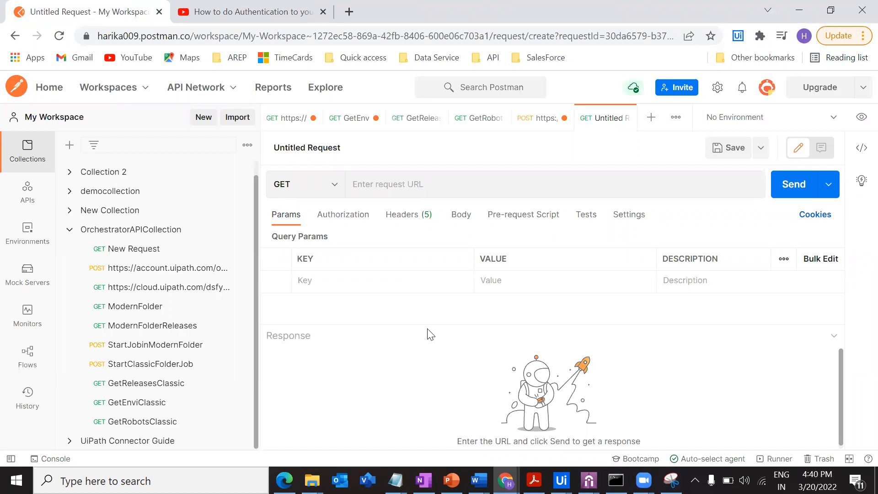
{"action": "left_click", "coordinate": [437, 184]}
{"action": "left_click", "coordinate": [505, 480]}
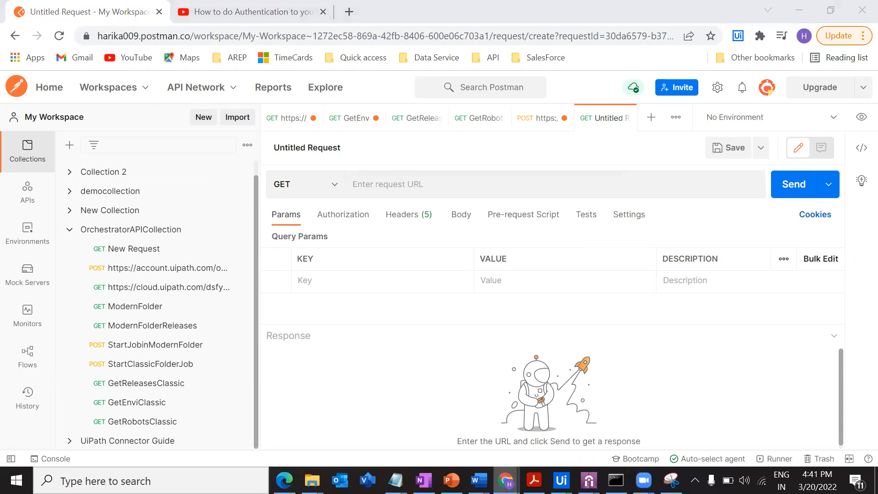
{"action": "left_click", "coordinate": [481, 430]}
{"action": "left_click_drag", "start_coordinate": [227, 133], "coordinate": [339, 134]}
{"action": "left_click", "coordinate": [409, 125]}
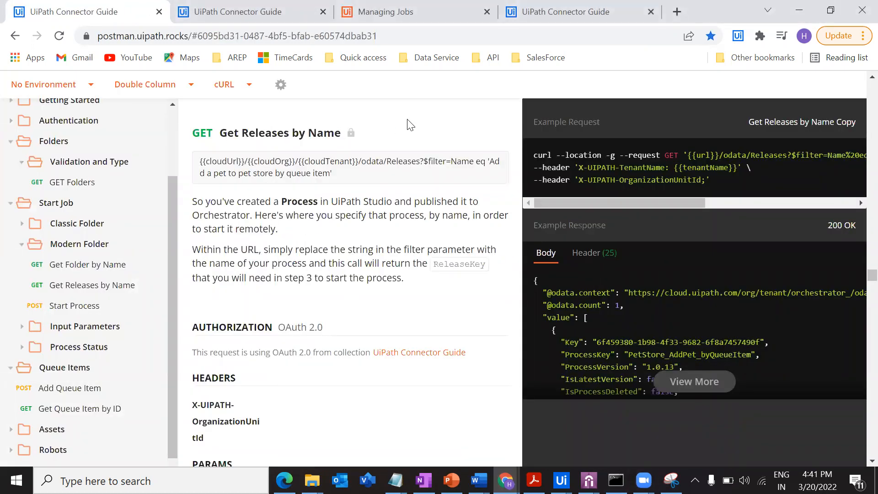
{"action": "left_click_drag", "start_coordinate": [417, 161], "coordinate": [199, 167]}
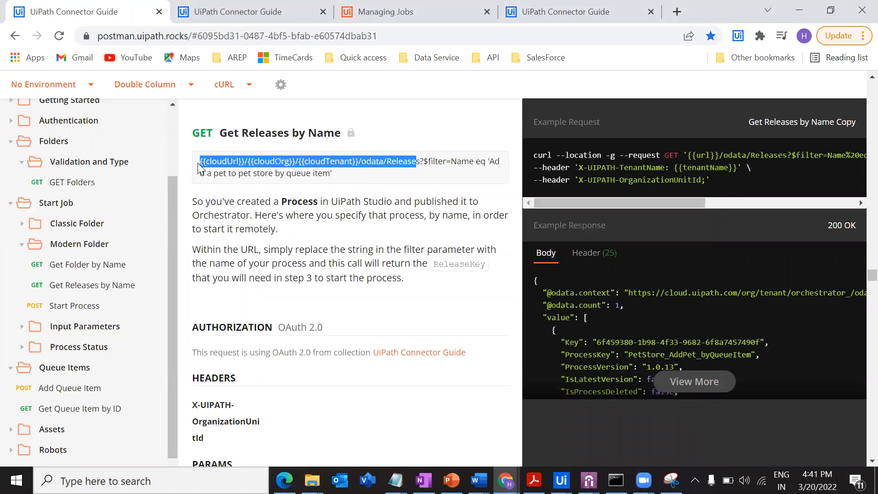
{"action": "left_click", "coordinate": [800, 10]}
{"action": "left_click", "coordinate": [397, 185]}
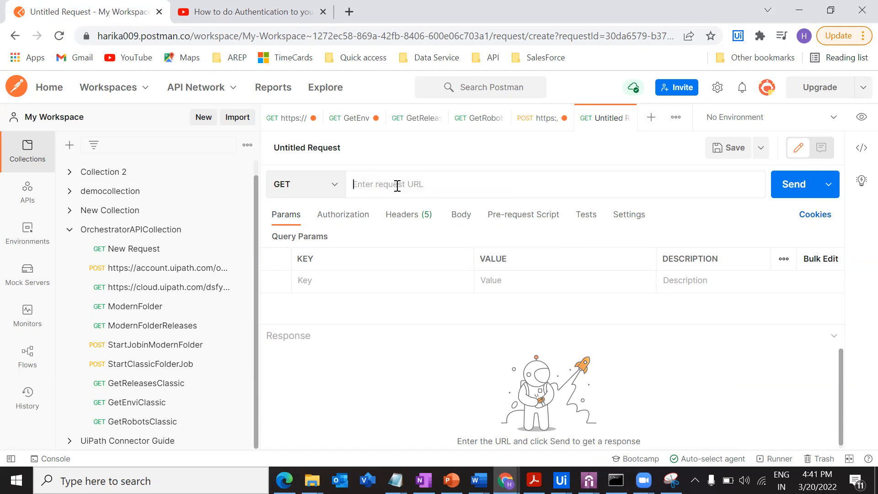
{"action": "type", "text": "{{cloudUrl}}/{{cloudOrg}}/{{cloudTenant}}/odata/Releases"}
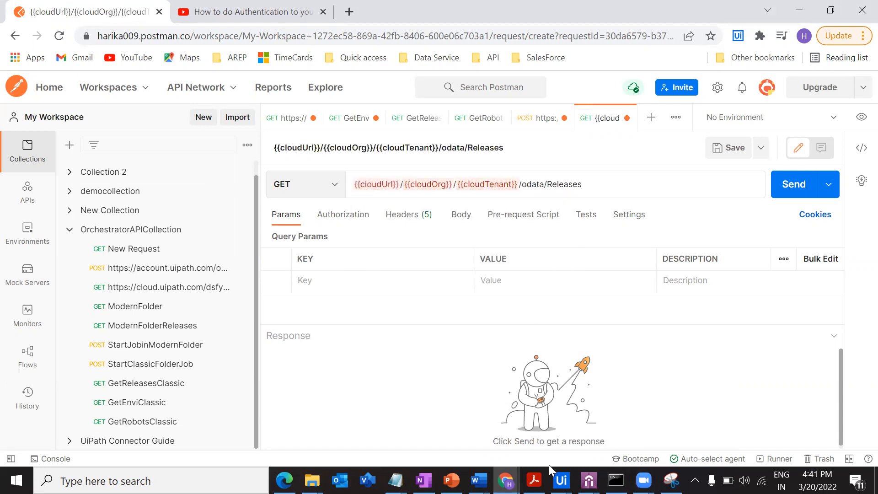
{"action": "left_click", "coordinate": [490, 412]}
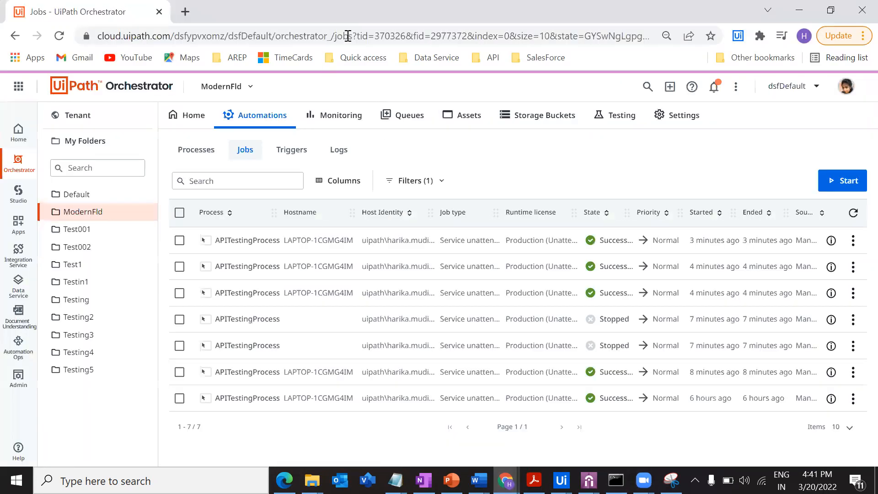
{"action": "left_click_drag", "start_coordinate": [363, 36], "coordinate": [50, 37]}
{"action": "key", "text": "ctrl+c"}
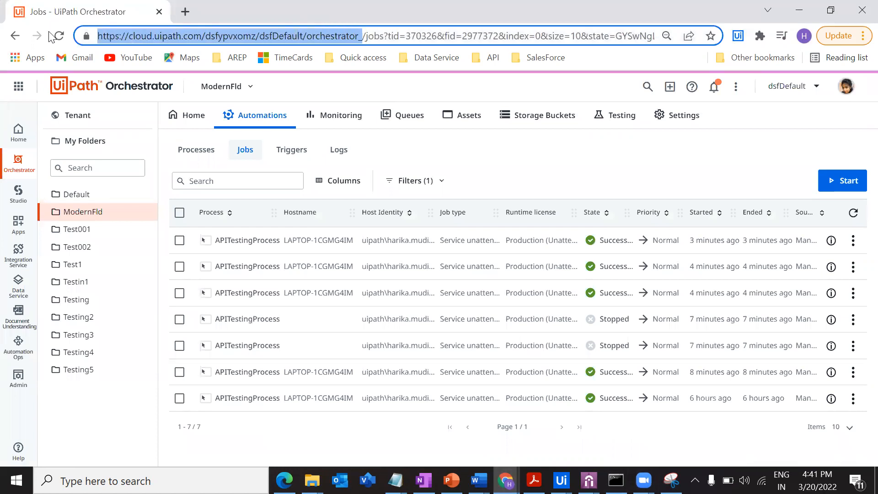
{"action": "key", "text": "alt+Tab"}
{"action": "left_click_drag", "start_coordinate": [518, 184], "coordinate": [235, 186]}
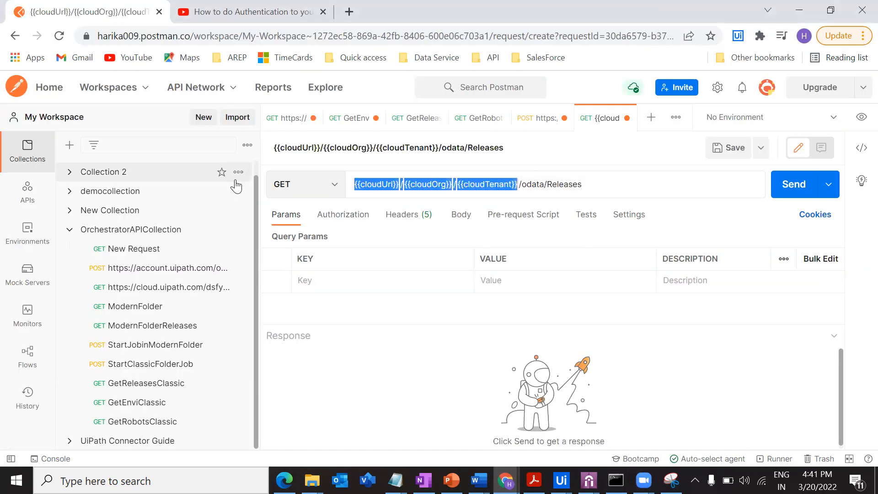
{"action": "key", "text": "ctrl+v"}
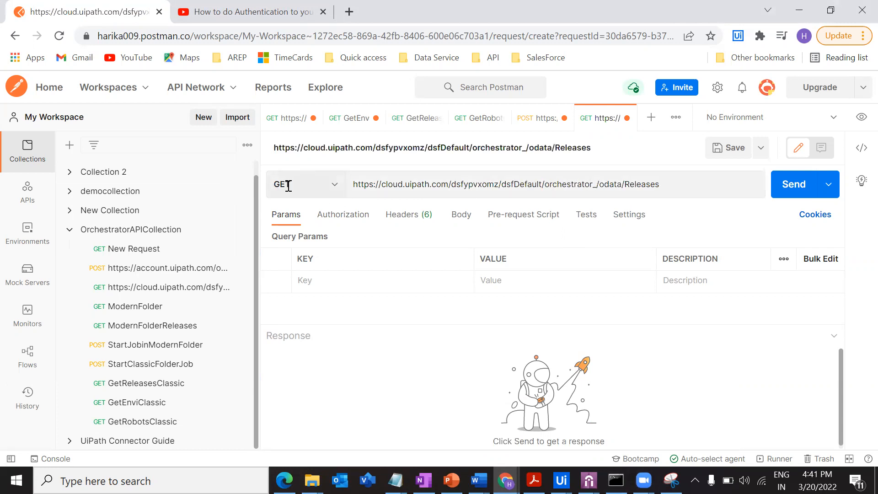
Add the header key X-UIPATH-OrganizationUnitId, copied from the guide's Get Releases by Name example, to the Postman Releases request
{"action": "key", "text": "alt+Tab"}
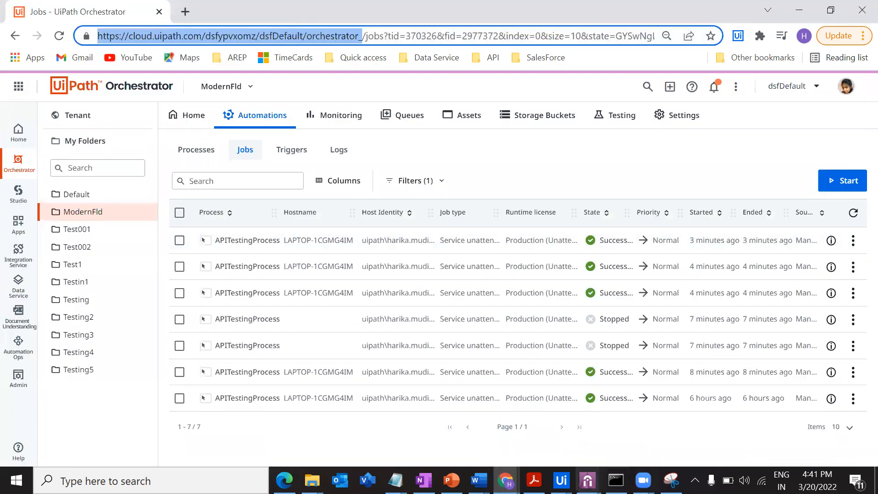
{"action": "left_click", "coordinate": [505, 481]}
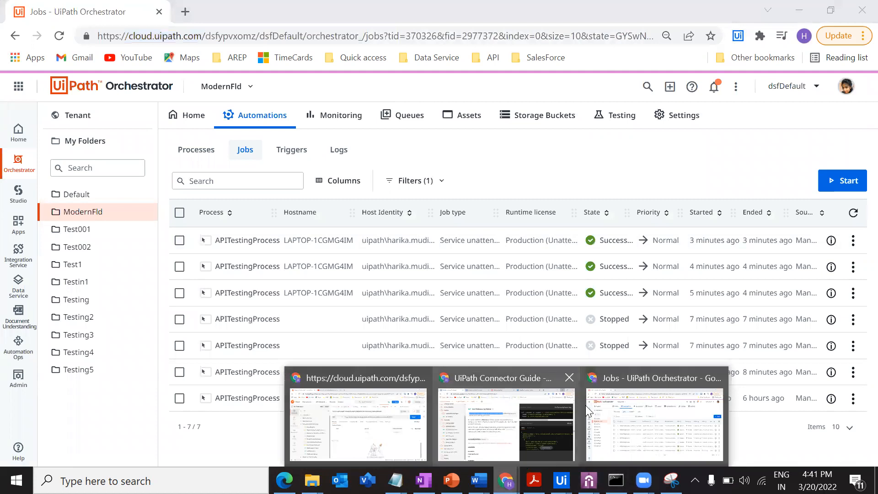
{"action": "left_click", "coordinate": [526, 411]}
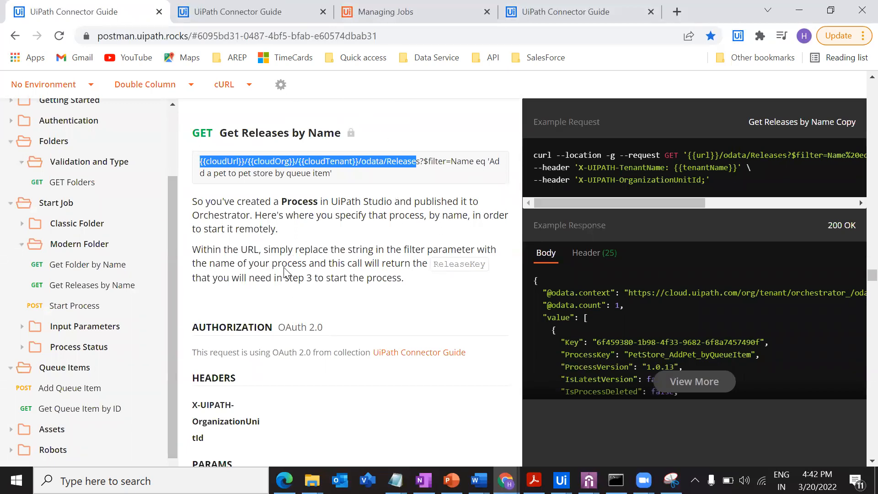
{"action": "mouse_move", "coordinate": [604, 164]}
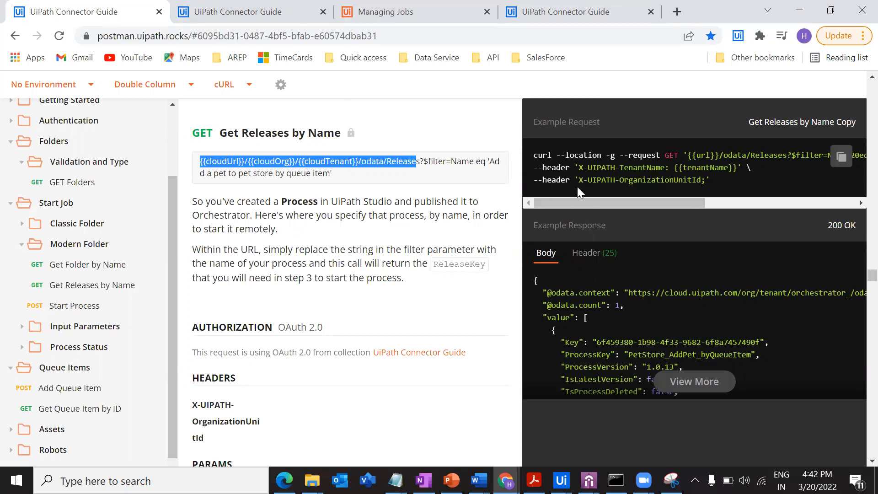
{"action": "left_click_drag", "start_coordinate": [579, 182], "coordinate": [629, 187]}
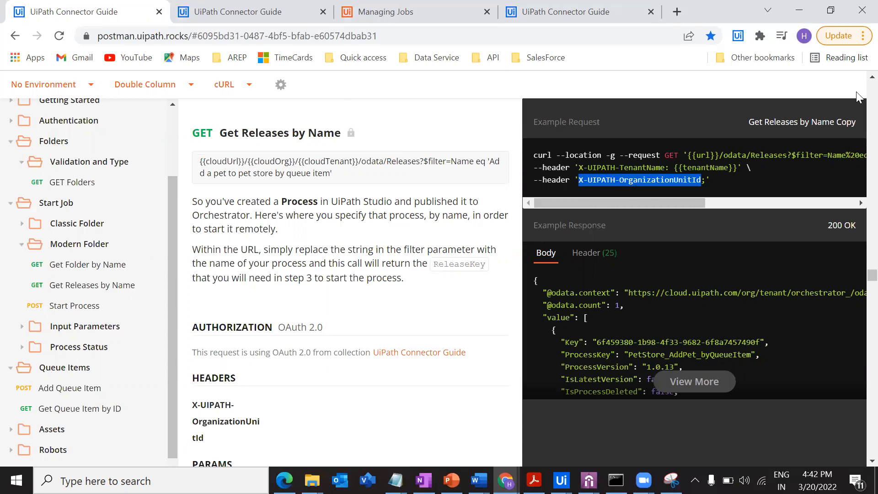
{"action": "key", "text": "alt+Tab"}
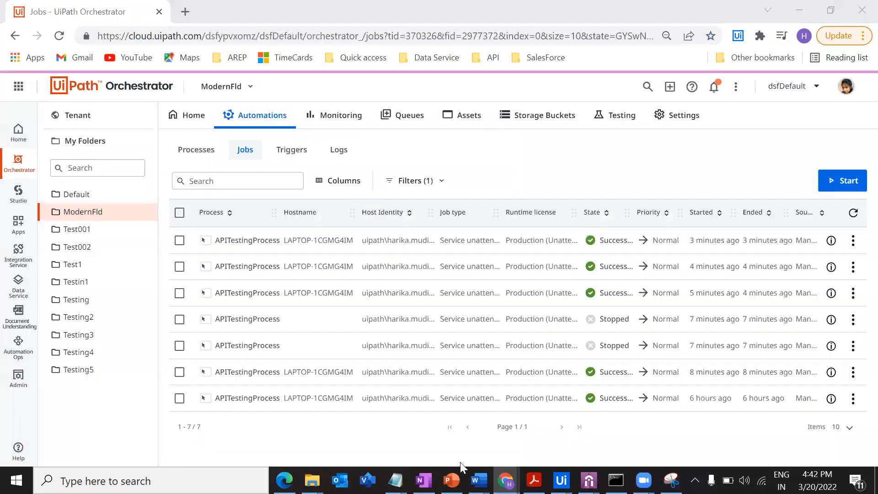
{"action": "mouse_move", "coordinate": [505, 481]}
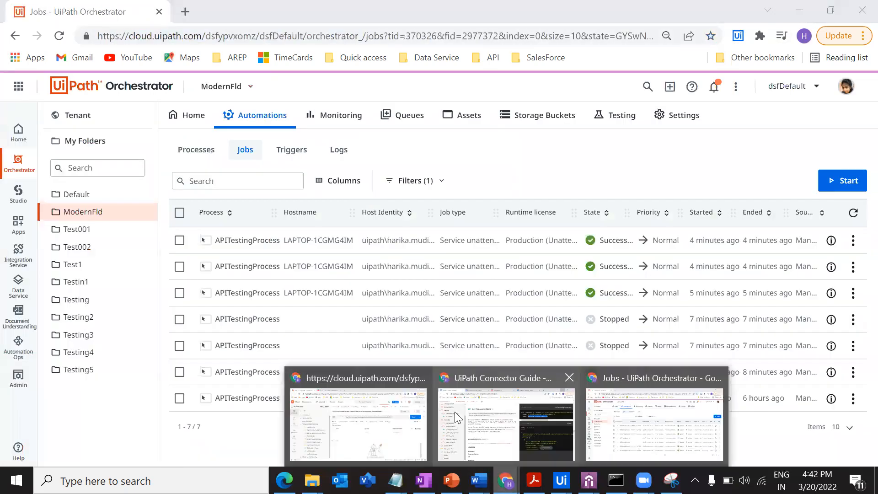
{"action": "left_click", "coordinate": [385, 422]}
{"action": "left_click", "coordinate": [409, 214]}
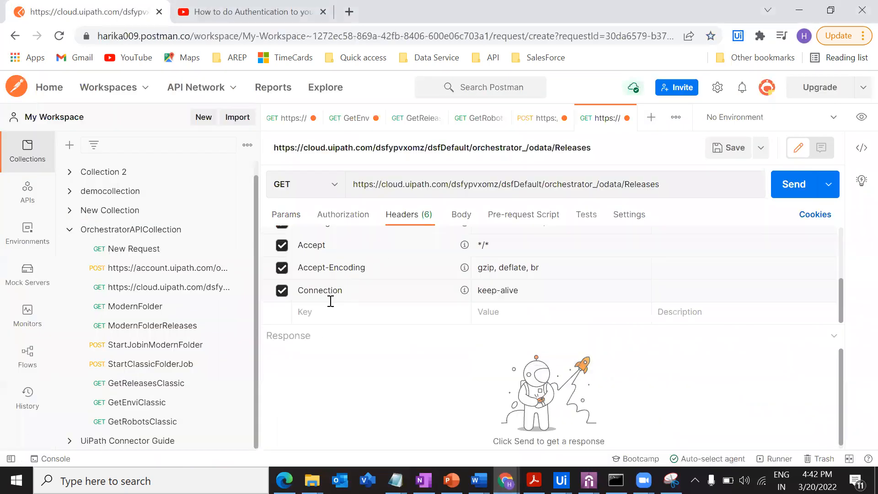
{"action": "type", "text": "X-UIPATH-OrganizationUnitId"}
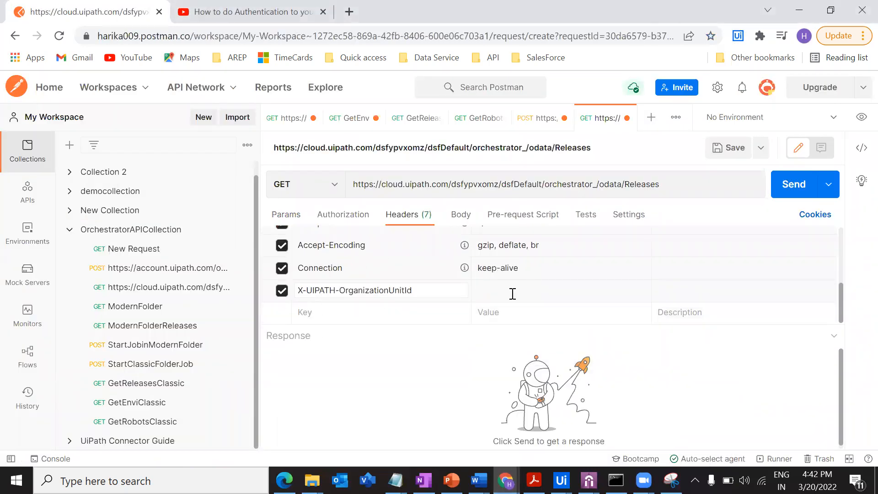
Set the Releases request's X-UIPATH-OrganizationUnitId header value to 2977372, copied from the ModernFld folder's Id in the folders request's response
{"action": "left_click", "coordinate": [293, 120]}
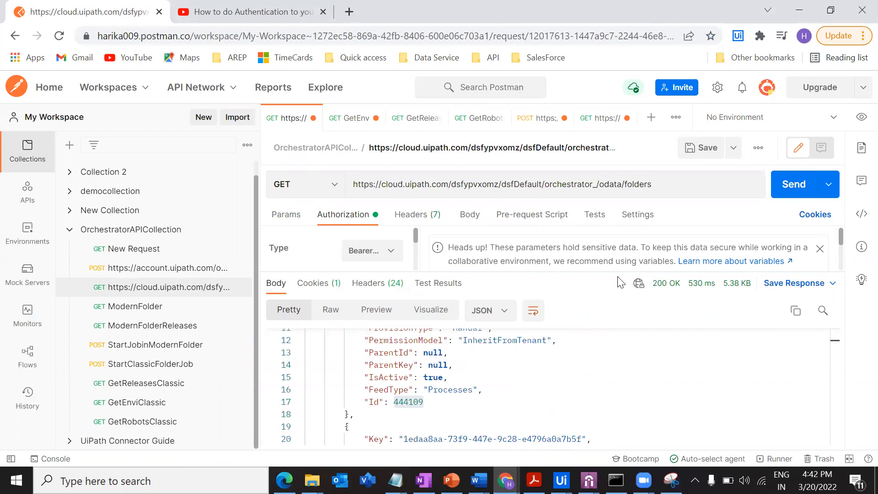
{"action": "mouse_move", "coordinate": [638, 283]}
{"action": "left_click_drag", "start_coordinate": [578, 271], "coordinate": [568, 190]}
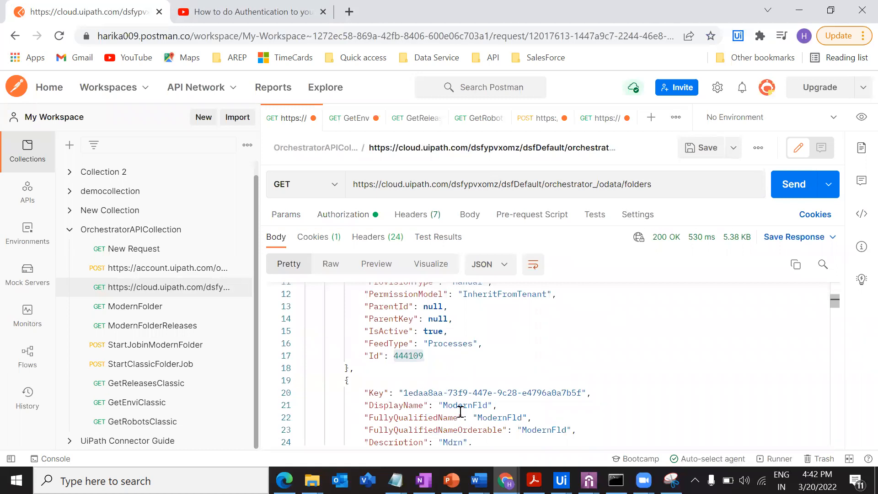
{"action": "double_click", "coordinate": [463, 406]}
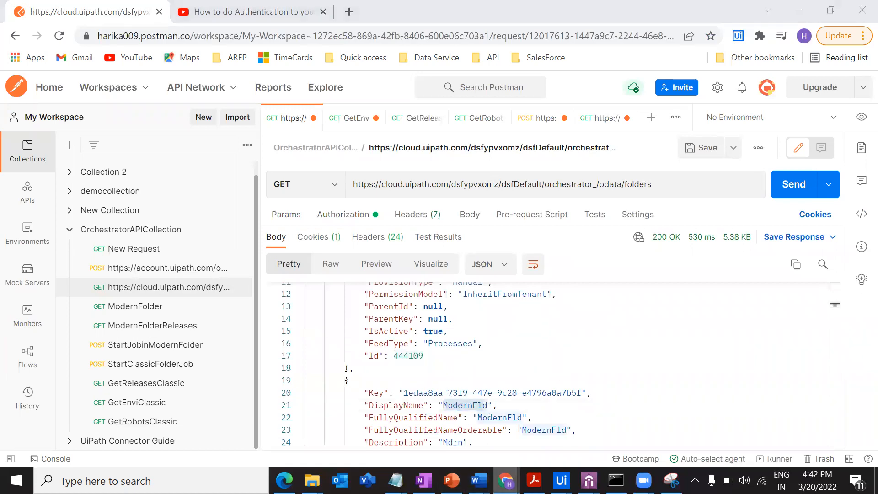
{"action": "left_click", "coordinate": [654, 426]}
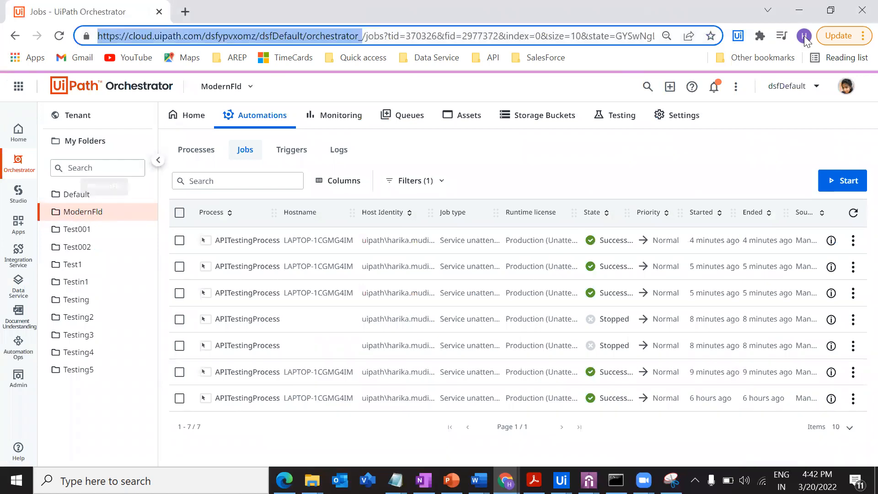
{"action": "key", "text": "alt+Tab"}
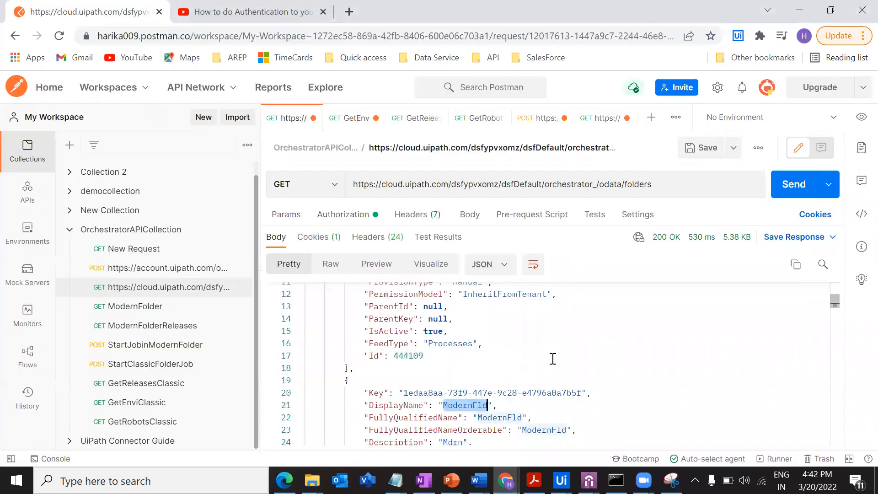
{"action": "scroll", "coordinate": [553, 359], "scroll_direction": "down", "scroll_amount": 2}
{"action": "double_click", "coordinate": [406, 426]}
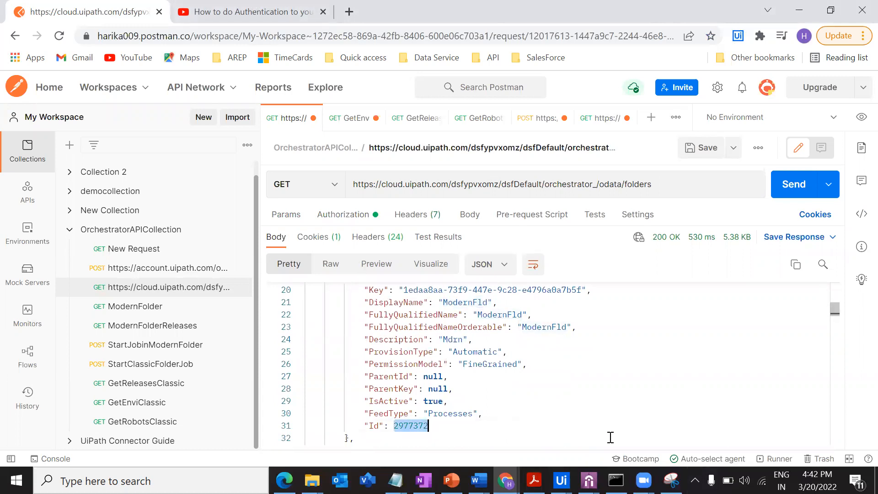
{"action": "key", "text": "ctrl+c"}
{"action": "left_click", "coordinate": [608, 119]}
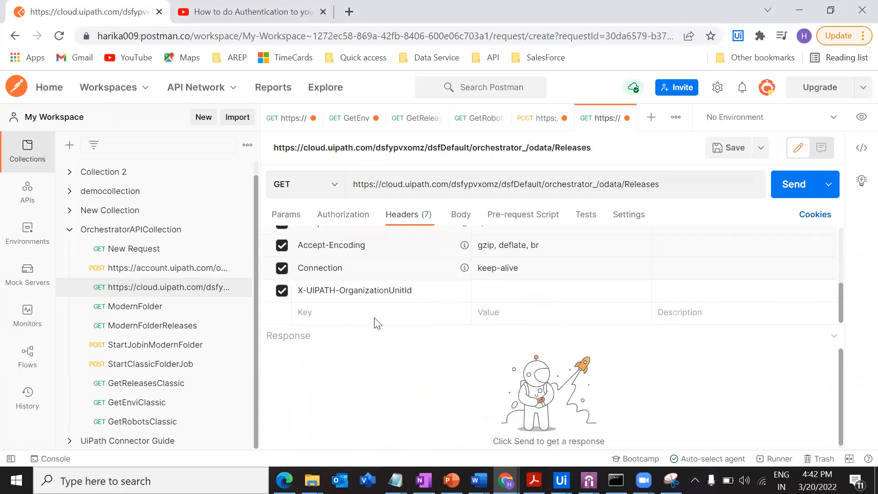
{"action": "left_click", "coordinate": [509, 290]}
{"action": "key", "text": "ctrl+v"}
Set the Releases request's authorization type to Bearer Token and show the full token in its field
{"action": "left_click", "coordinate": [350, 216]}
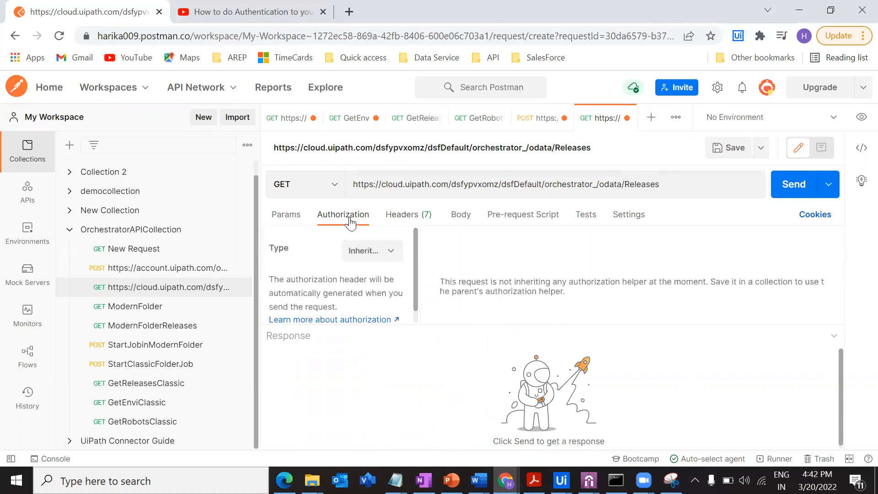
{"action": "left_click", "coordinate": [368, 250]}
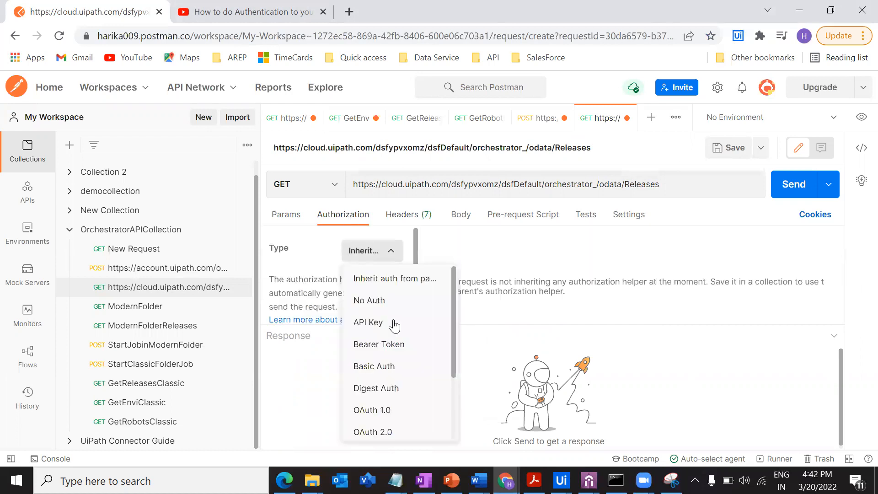
{"action": "left_click", "coordinate": [395, 355]}
{"action": "left_click", "coordinate": [678, 311]}
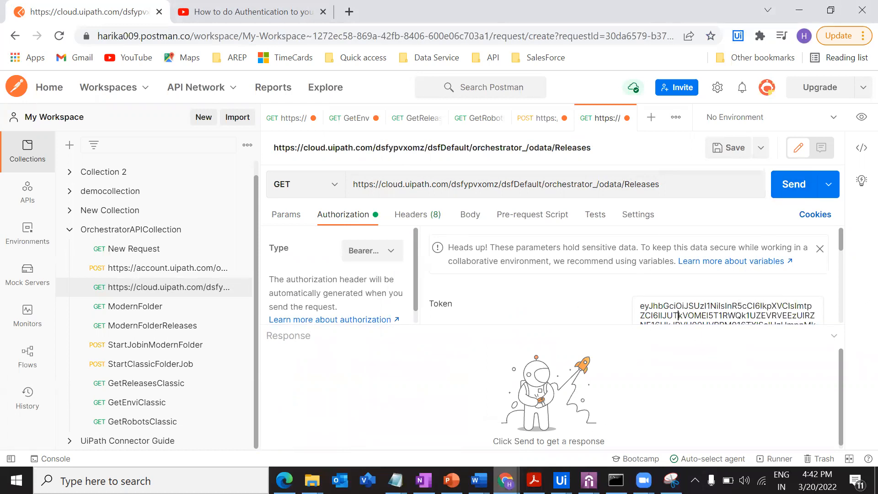
Switch to the UiPath Connector Guide and examine the full example response of Get Releases by Name
{"action": "mouse_move", "coordinate": [506, 480]}
{"action": "left_click", "coordinate": [500, 430]}
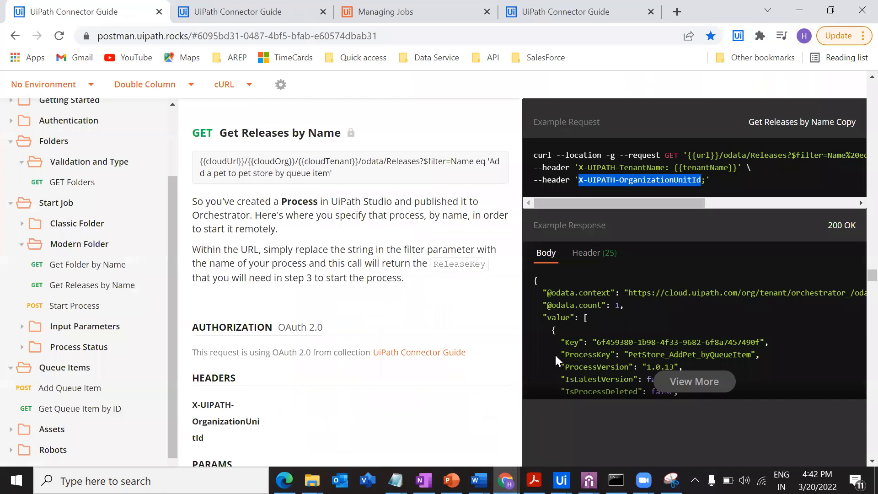
{"action": "left_click", "coordinate": [684, 387]}
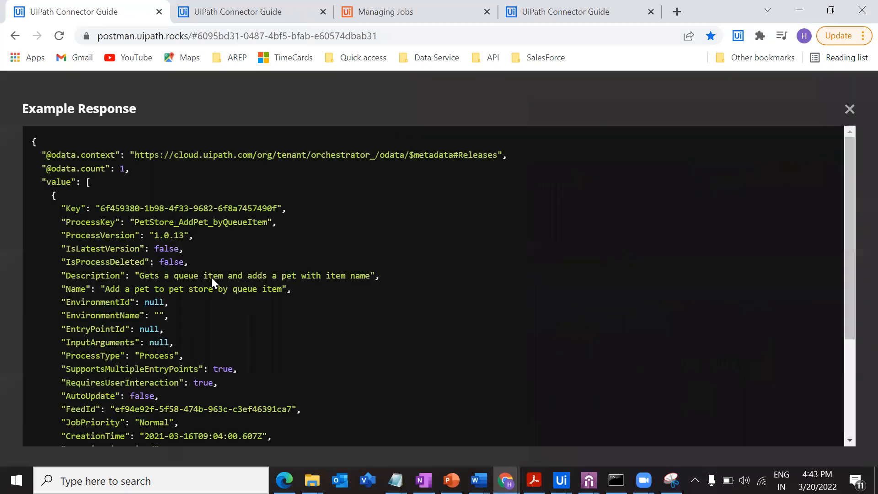
{"action": "left_click_drag", "start_coordinate": [63, 208], "coordinate": [281, 426]}
{"action": "left_click", "coordinate": [297, 340]}
Check the ModernFld folder's processes in UiPath Orchestrator and the SmartHacks project in UiPath Studio
{"action": "left_click", "coordinate": [505, 481]}
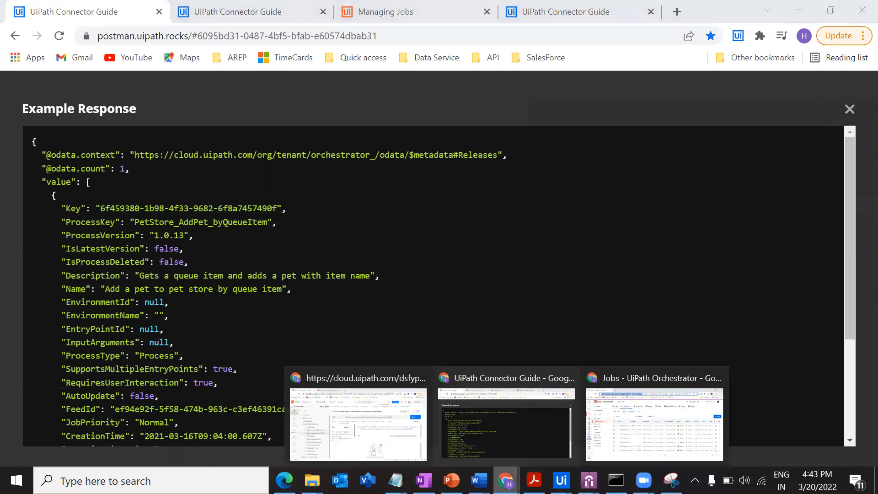
{"action": "left_click", "coordinate": [640, 430]}
{"action": "left_click", "coordinate": [108, 219]}
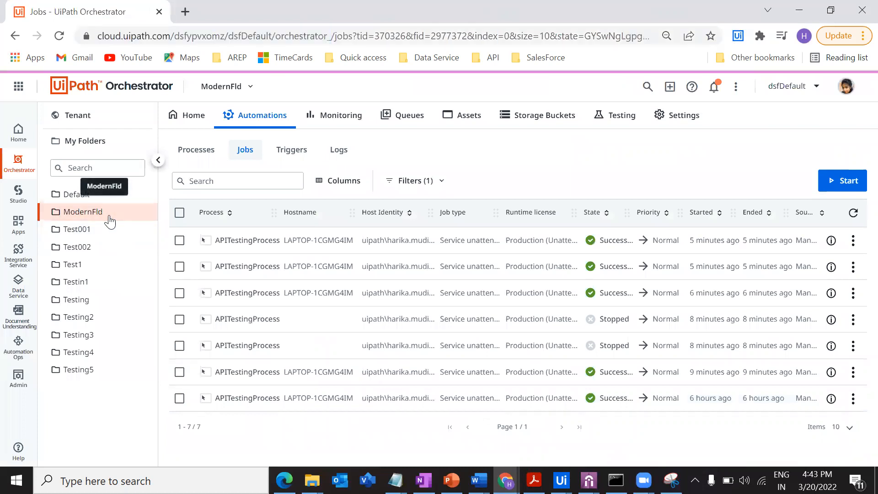
{"action": "left_click", "coordinate": [206, 159]}
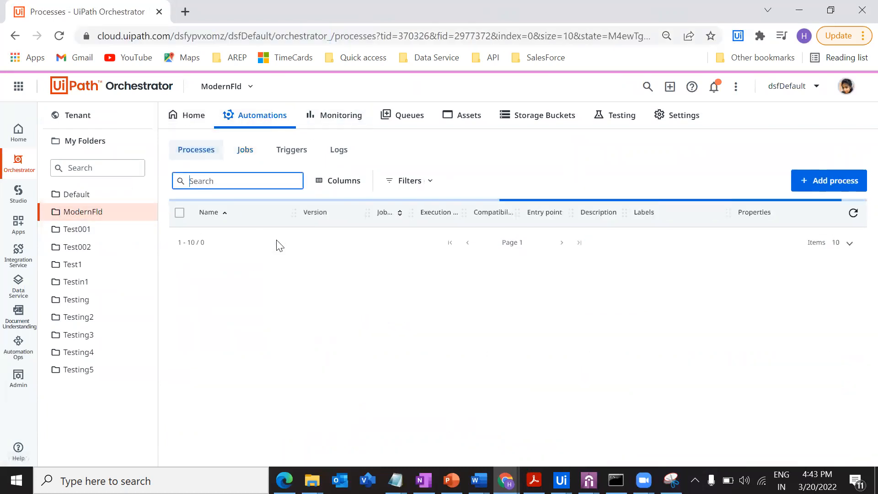
{"action": "left_click_drag", "start_coordinate": [216, 239], "coordinate": [276, 239]}
{"action": "left_click", "coordinate": [300, 292]}
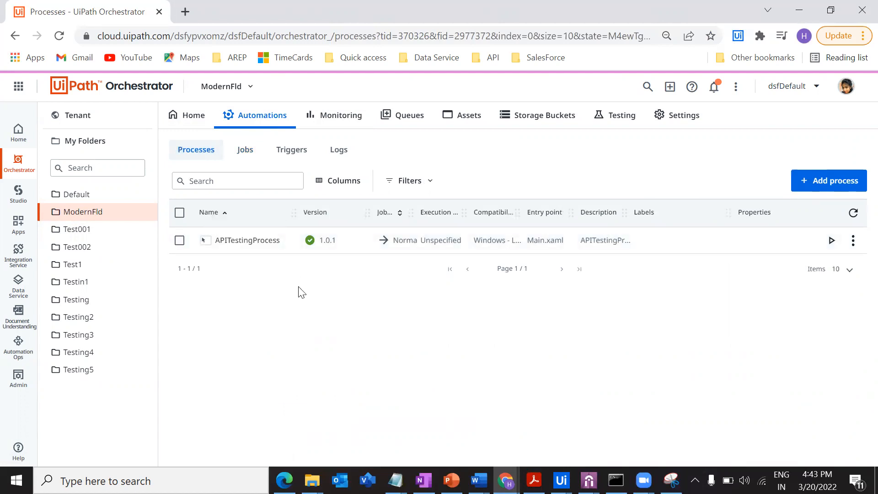
{"action": "left_click", "coordinate": [561, 480]}
{"action": "left_click", "coordinate": [581, 393]}
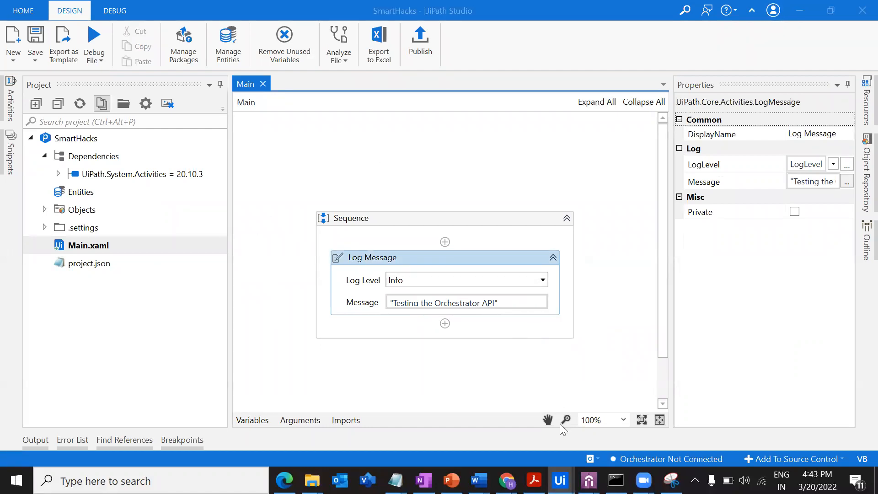
Switch back to Postman, review the Releases request's authorization, headers and body, and send the request
{"action": "mouse_move", "coordinate": [505, 480]}
{"action": "left_click", "coordinate": [360, 423]}
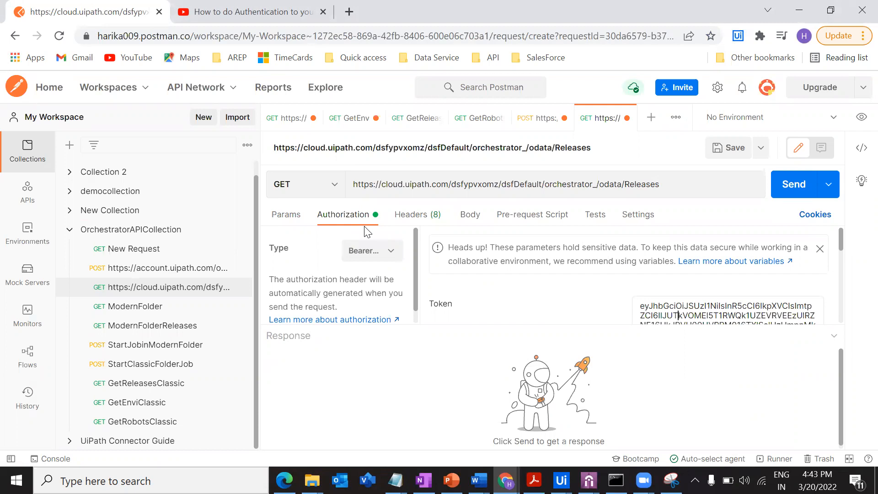
{"action": "left_click", "coordinate": [501, 308]}
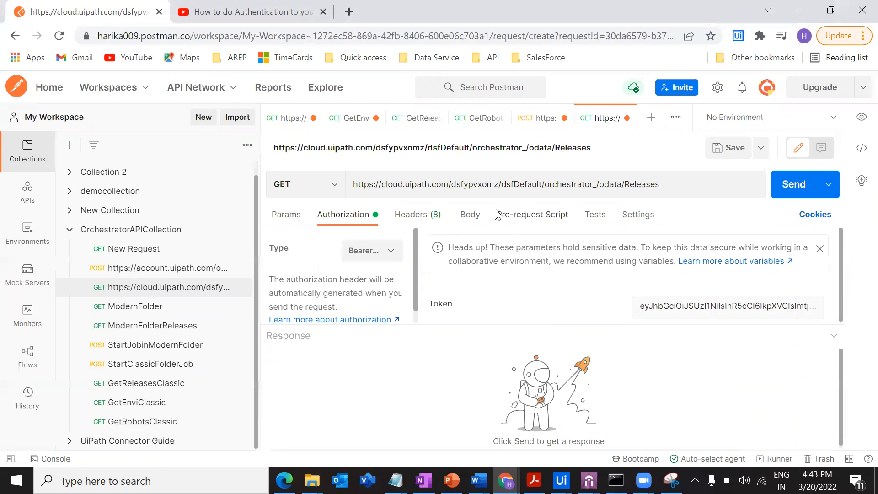
{"action": "left_click", "coordinate": [427, 220]}
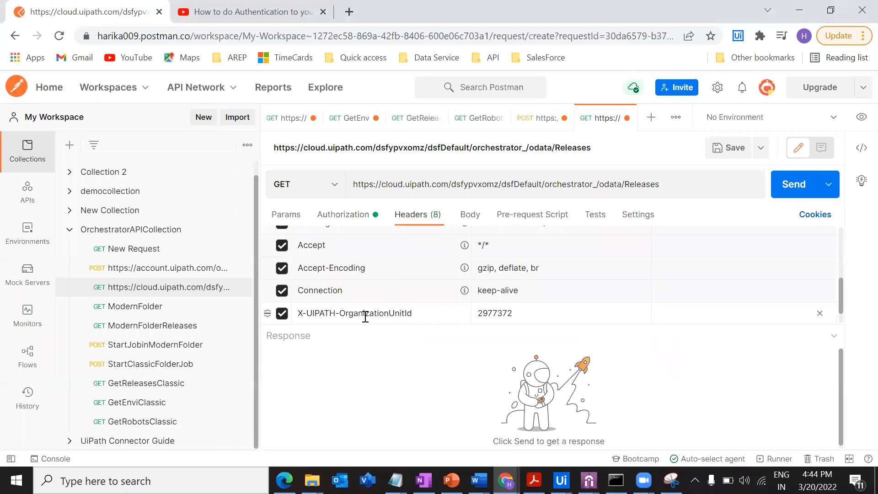
{"action": "left_click", "coordinate": [461, 219]}
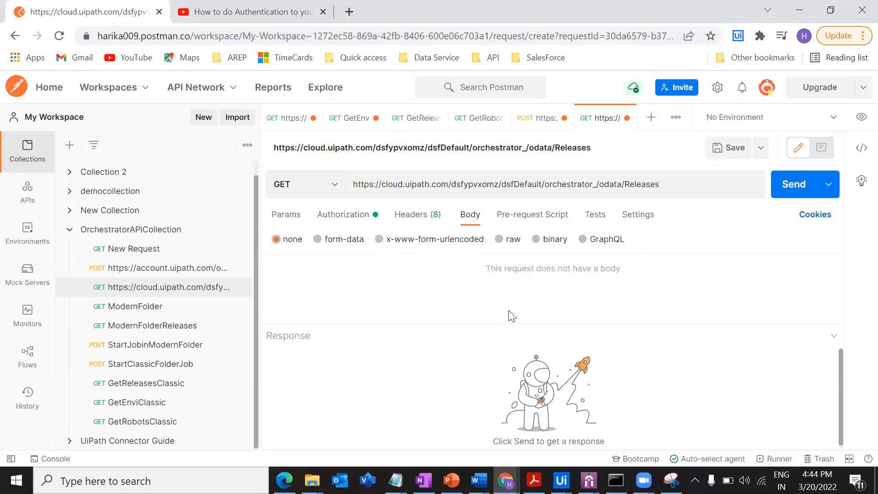
{"action": "left_click", "coordinate": [799, 189]}
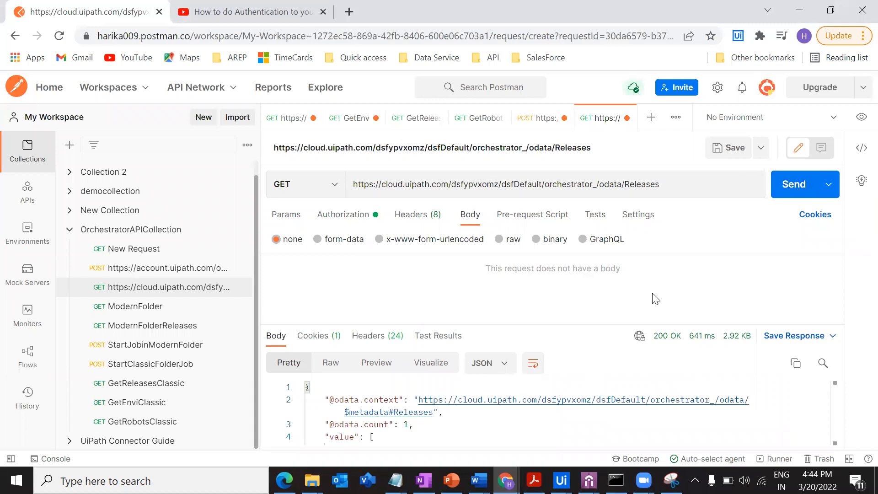
Enlarge the response area and examine the status code and the release's Key, ProcessKey, ProcessVersion and IsProcessDeleted fields
{"action": "left_click_drag", "start_coordinate": [565, 325], "coordinate": [618, 275]}
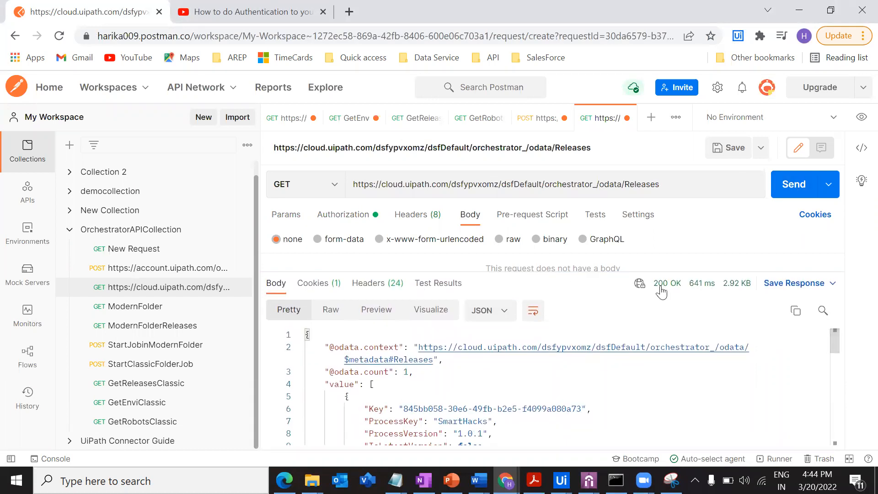
{"action": "mouse_move", "coordinate": [662, 289]}
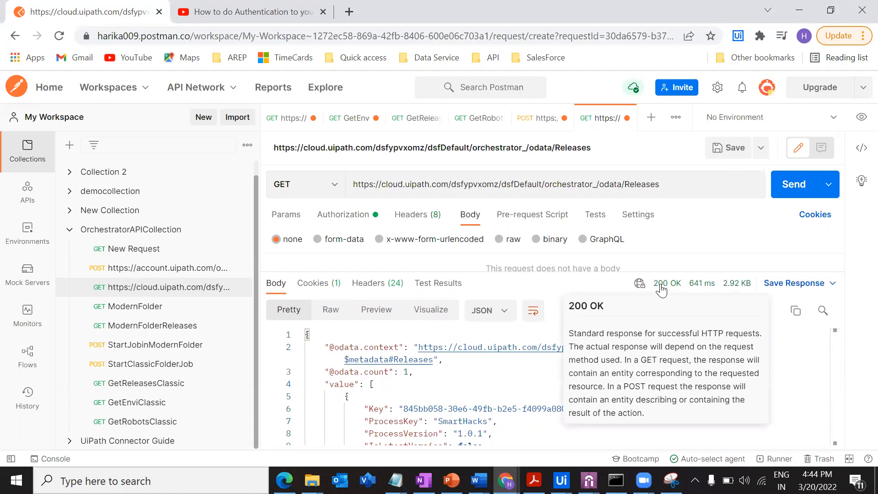
{"action": "scroll", "coordinate": [453, 369], "scroll_direction": "down", "scroll_amount": 1}
{"action": "key", "text": "Down"}
{"action": "key", "text": "ctrl+Right"}
{"action": "key", "text": "ctrl+Left"}
{"action": "key", "text": "ctrl+shift+Right"}
{"action": "key", "text": "ctrl+shift+Right"}
{"action": "key", "text": "Down"}
{"action": "key", "text": "ctrl+shift+Right"}
{"action": "key", "text": "ctrl+shift+Right"}
{"action": "key", "text": "shift+Left"}
{"action": "left_click", "coordinate": [500, 395]}
{"action": "double_click", "coordinate": [463, 369]}
{"action": "left_click", "coordinate": [479, 407]}
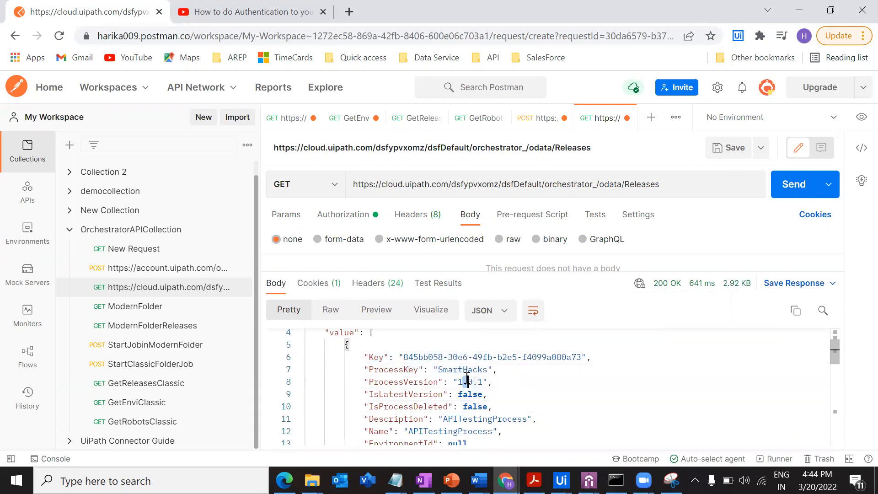
{"action": "left_click", "coordinate": [473, 406]}
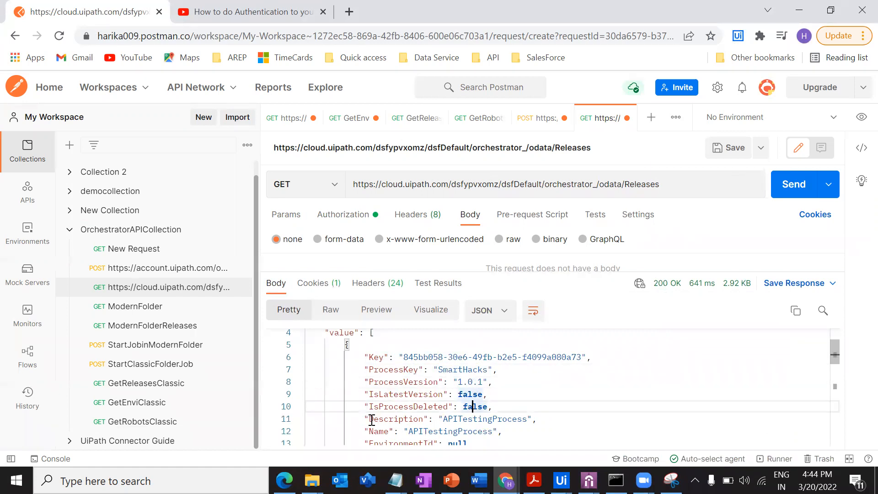
Examine the release's Name, EnvironmentName, EntryPointId, InputArguments, OrganizationUnitId and Id fields in the response
{"action": "left_click_drag", "start_coordinate": [368, 431], "coordinate": [515, 339]}
{"action": "left_click", "coordinate": [495, 340]}
{"action": "triple_click", "coordinate": [428, 340]}
{"action": "left_click", "coordinate": [429, 339]}
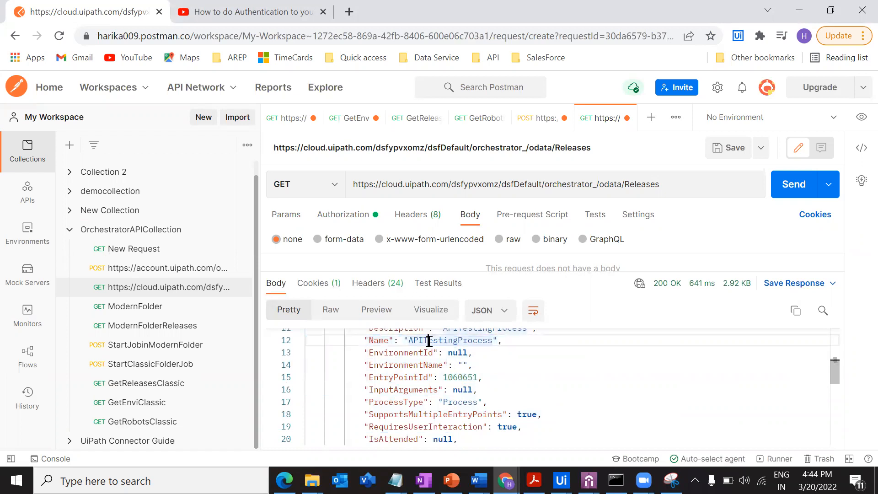
{"action": "triple_click", "coordinate": [429, 340]}
{"action": "left_click", "coordinate": [429, 340]}
{"action": "left_click", "coordinate": [503, 403]}
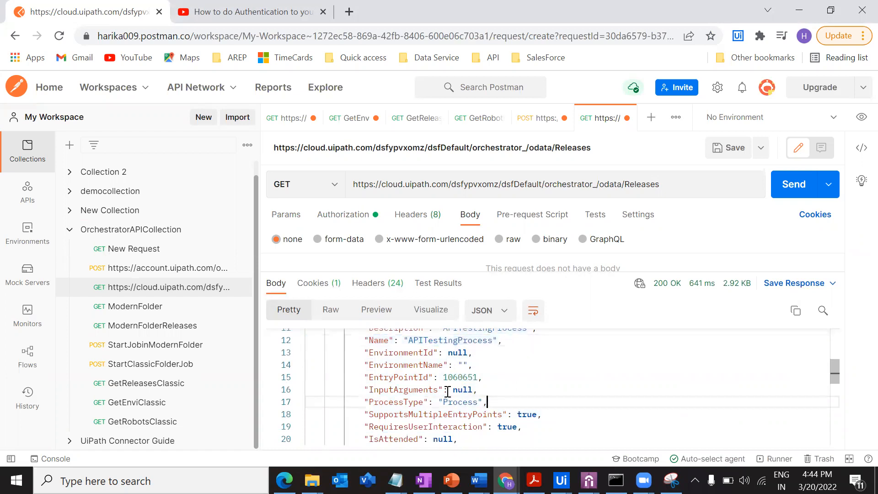
{"action": "left_click_drag", "start_coordinate": [361, 364], "coordinate": [523, 392]}
{"action": "left_click", "coordinate": [524, 393]}
{"action": "scroll", "coordinate": [523, 392], "scroll_direction": "down", "scroll_amount": 1}
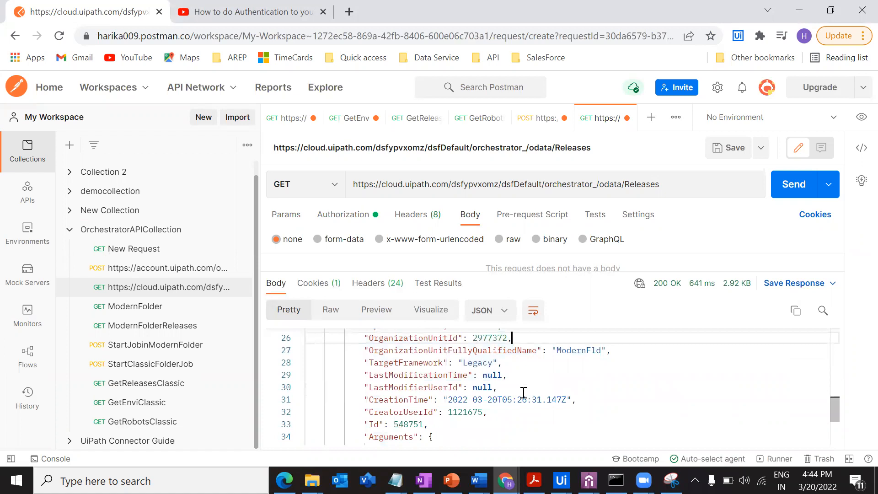
{"action": "double_click", "coordinate": [411, 425]}
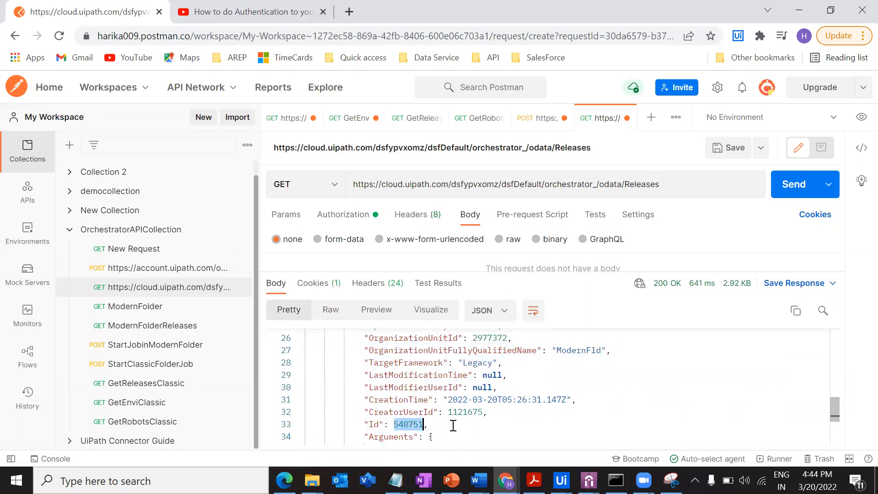
Copy the release's Key value from the beginning of the Releases response
{"action": "scroll", "coordinate": [453, 426], "scroll_direction": "up", "scroll_amount": 6}
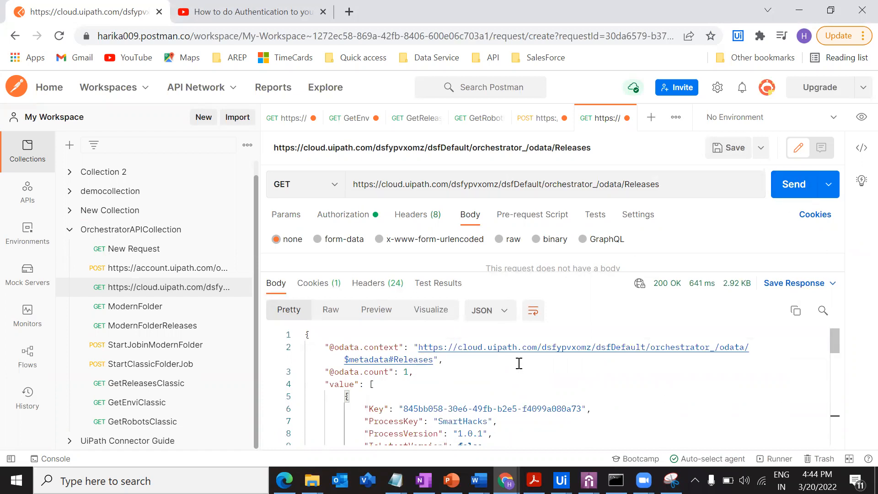
{"action": "left_click_drag", "start_coordinate": [402, 408], "coordinate": [582, 410]}
{"action": "key", "text": "ctrl+c"}
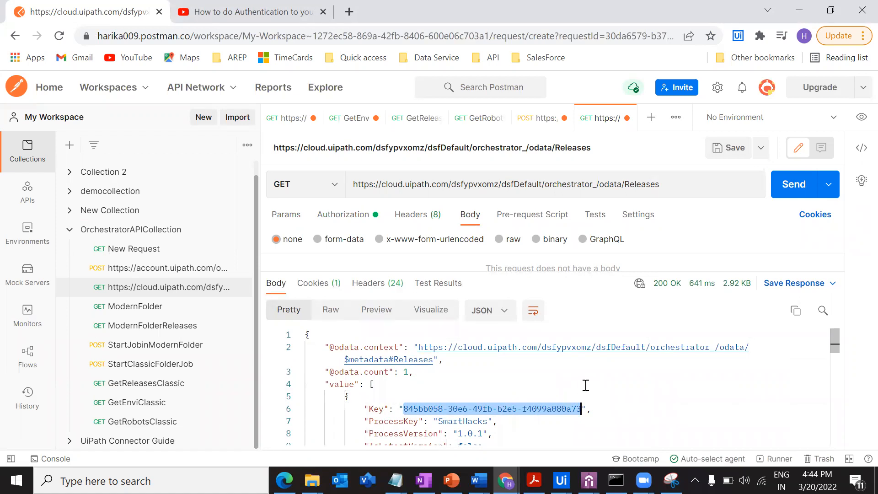
{"action": "left_click", "coordinate": [499, 417]}
Return to the UiPath Connector Guide and close the enlarged example response of Get Releases by Name
{"action": "left_click", "coordinate": [505, 480]}
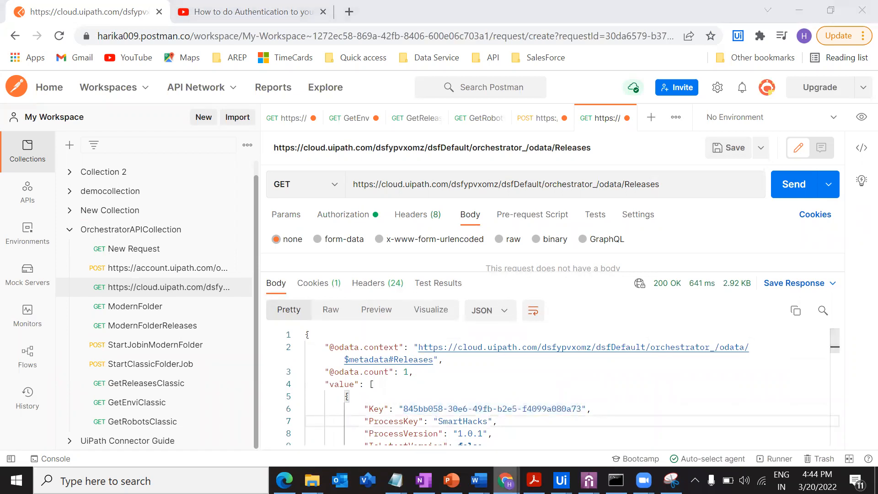
{"action": "left_click", "coordinate": [492, 421]}
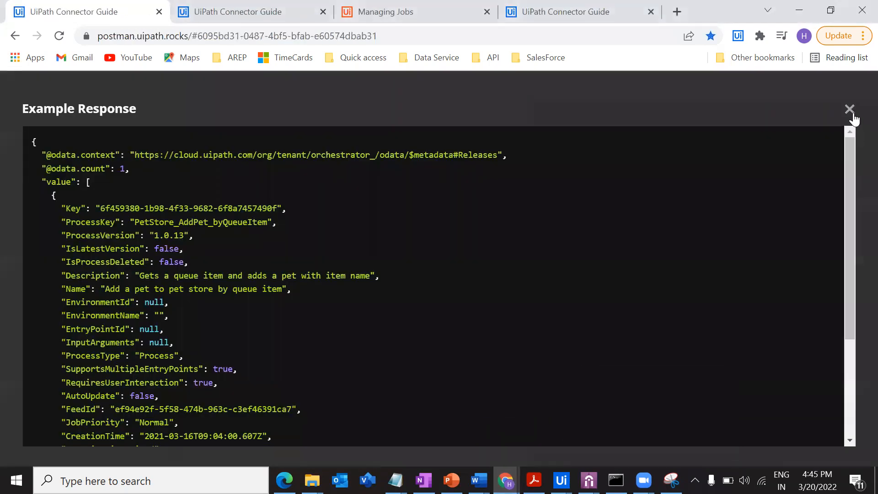
{"action": "left_click", "coordinate": [855, 118]}
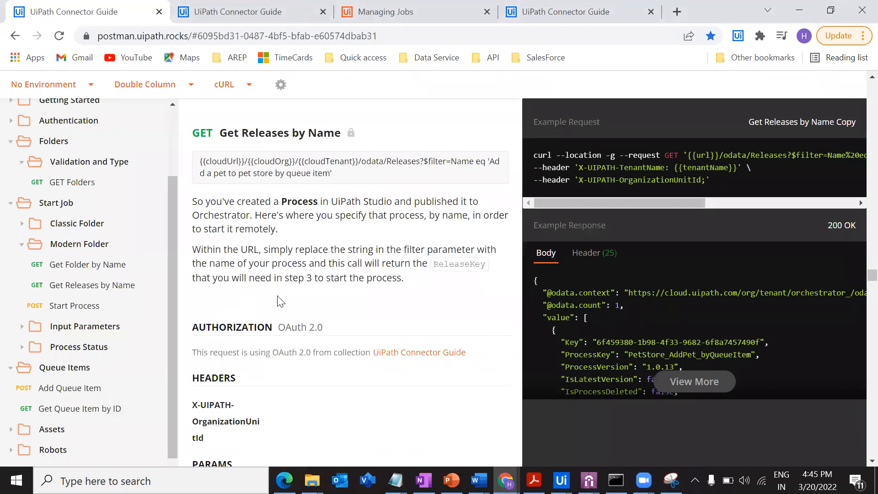
Locate the Start Process request in the connector guide and examine its request method and title
{"action": "scroll", "coordinate": [280, 302], "scroll_direction": "down", "scroll_amount": 2}
{"action": "scroll", "coordinate": [280, 302], "scroll_direction": "down", "scroll_amount": 10}
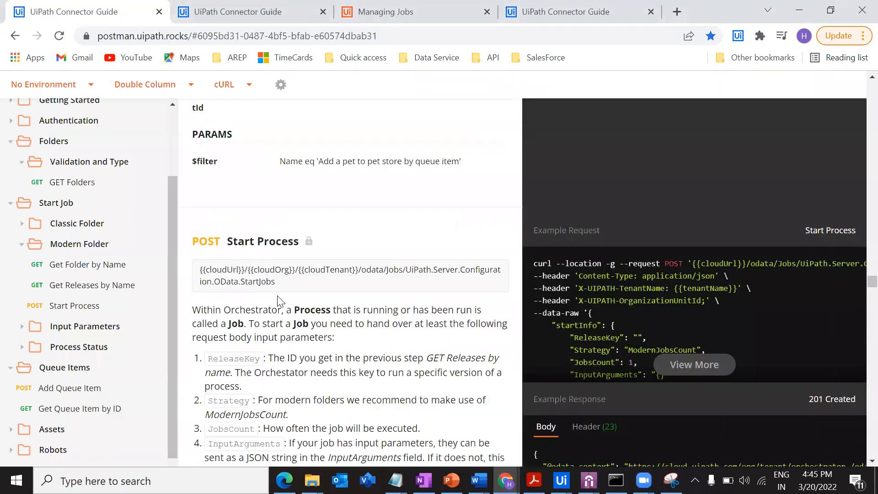
{"action": "scroll", "coordinate": [262, 233], "scroll_direction": "up", "scroll_amount": 2}
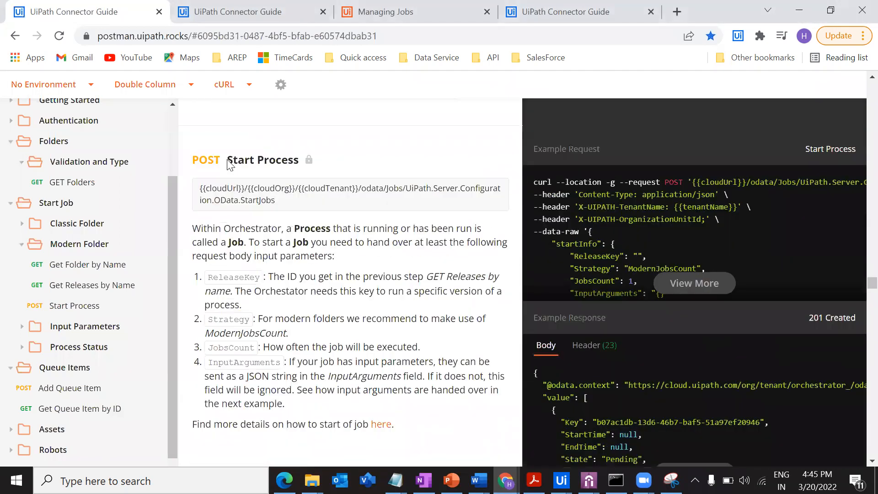
{"action": "triple_click", "coordinate": [296, 161]}
{"action": "left_click", "coordinate": [313, 200]}
{"action": "left_click_drag", "start_coordinate": [254, 161], "coordinate": [204, 162]}
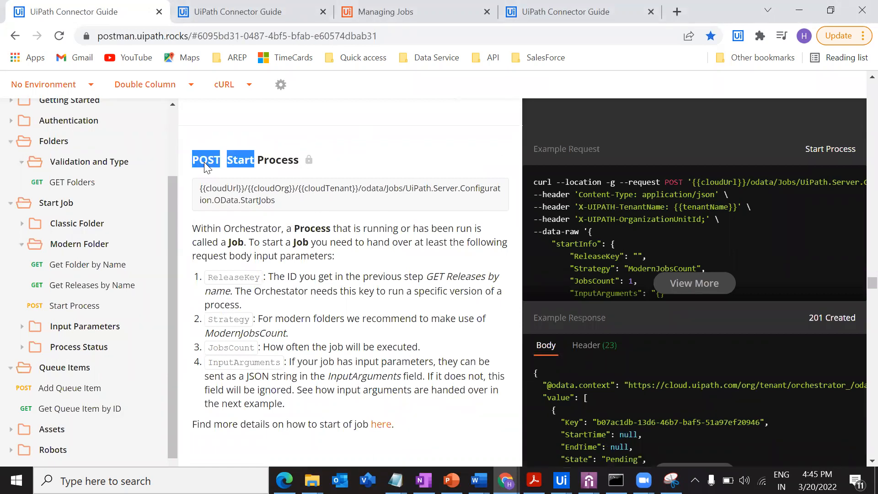
{"action": "left_click", "coordinate": [224, 139]}
Switch to the Postman window, create a new request and set its method to POST
{"action": "left_click", "coordinate": [505, 480]}
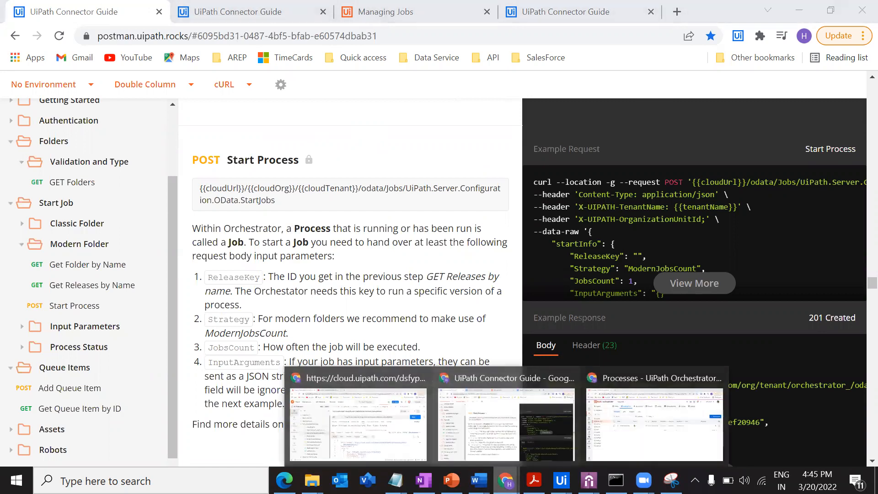
{"action": "left_click", "coordinate": [347, 423]}
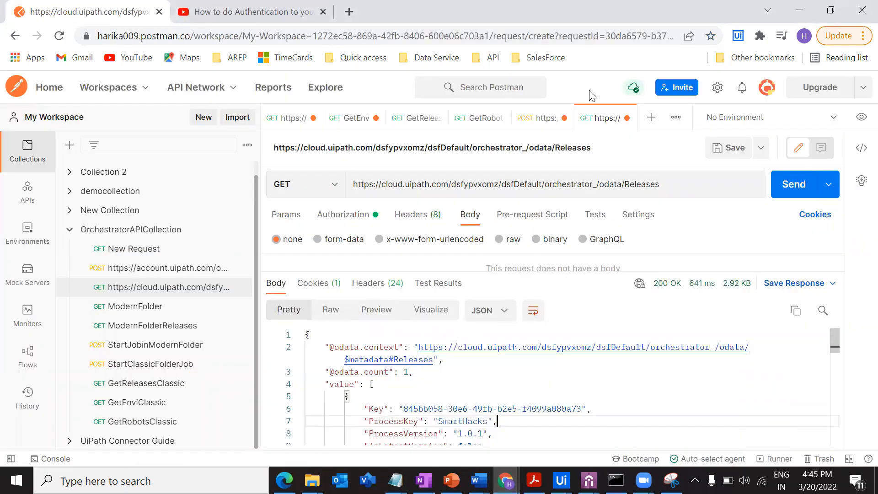
{"action": "left_click", "coordinate": [648, 120]}
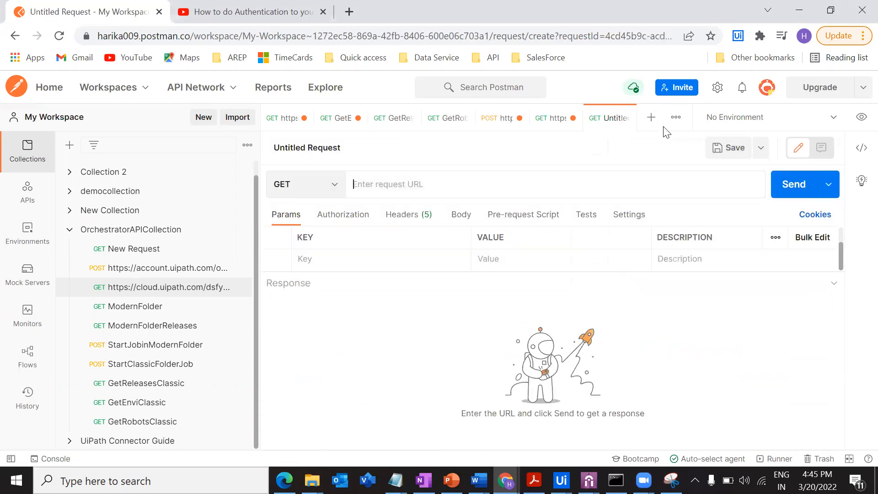
{"action": "left_click", "coordinate": [328, 188]}
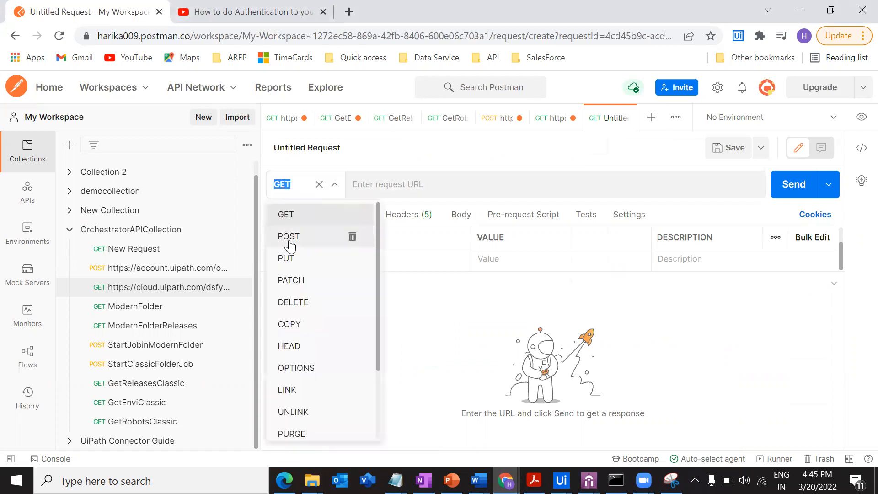
{"action": "left_click", "coordinate": [289, 238]}
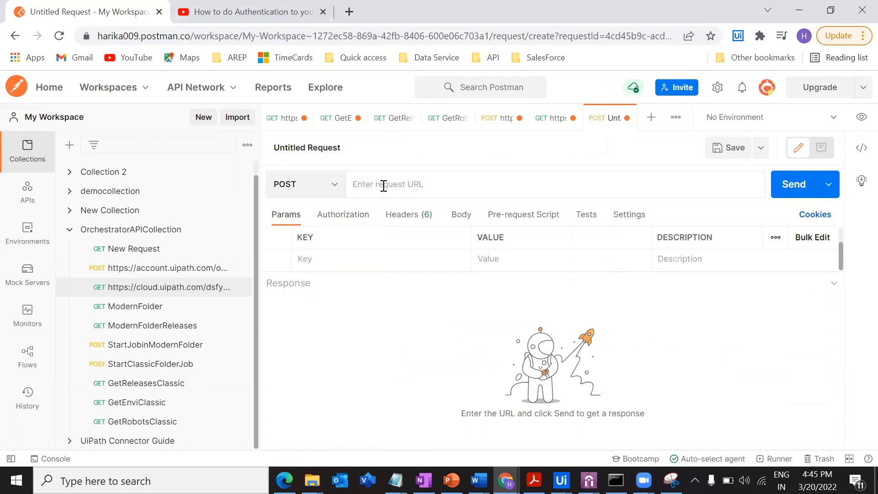
{"action": "key", "text": "ctrl+v"}
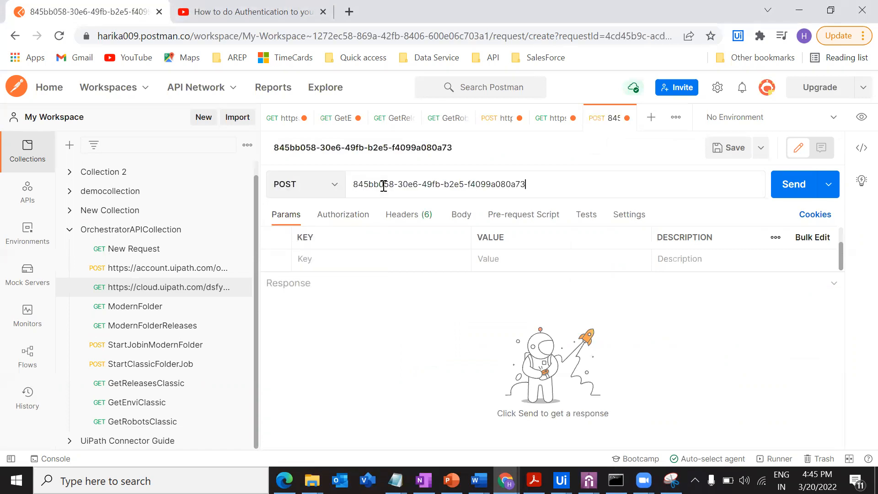
{"action": "left_click_drag", "start_coordinate": [552, 186], "coordinate": [274, 183]}
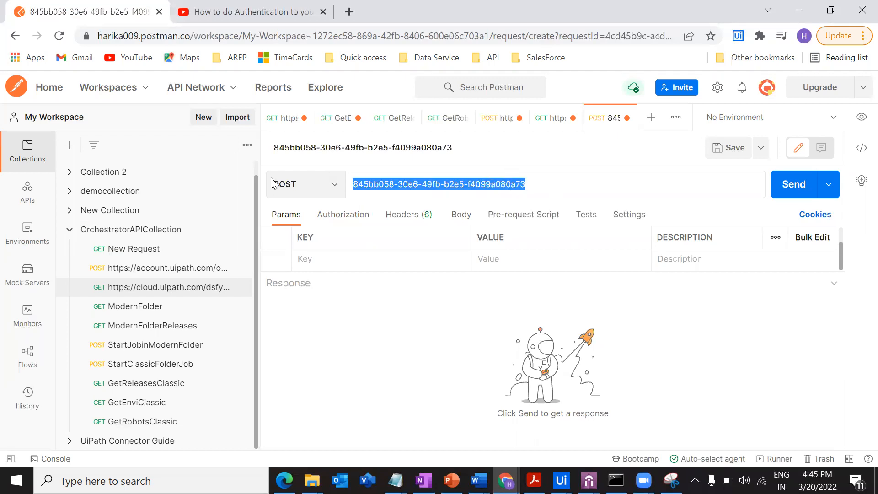
{"action": "key", "text": "ctrl+x"}
Switch to the Untitled Notepad notes and add the line "Release Key for Modern Folder -" below "Pre requisite", followed by the copied release key
{"action": "left_click", "coordinate": [395, 481]}
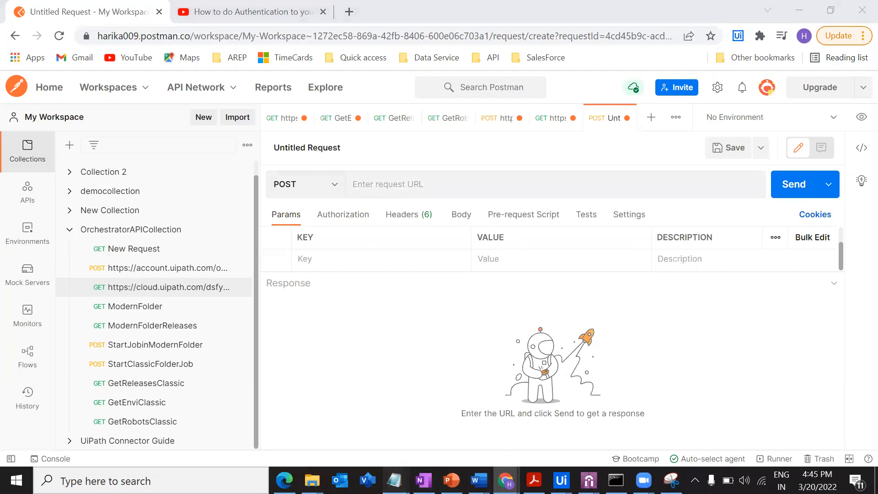
{"action": "left_click", "coordinate": [479, 445]}
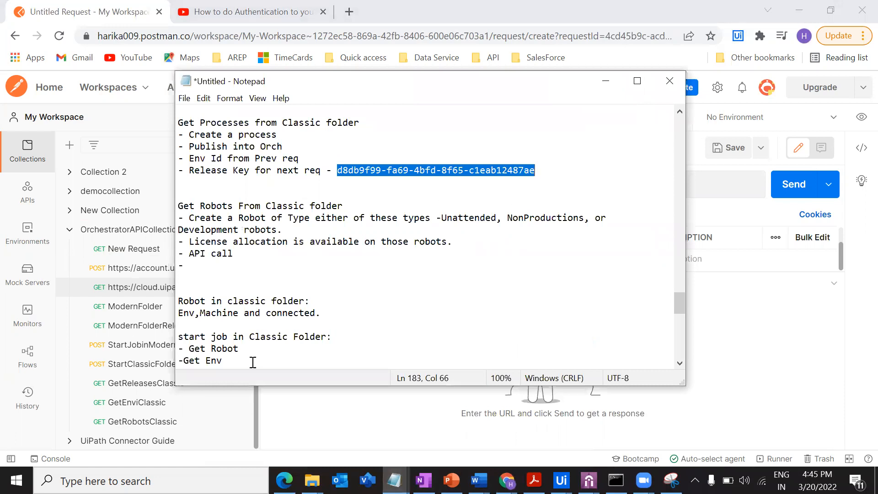
{"action": "scroll", "coordinate": [331, 323], "scroll_direction": "down", "scroll_amount": 4}
{"action": "left_click", "coordinate": [212, 268]}
{"action": "type", "text": "Re"}
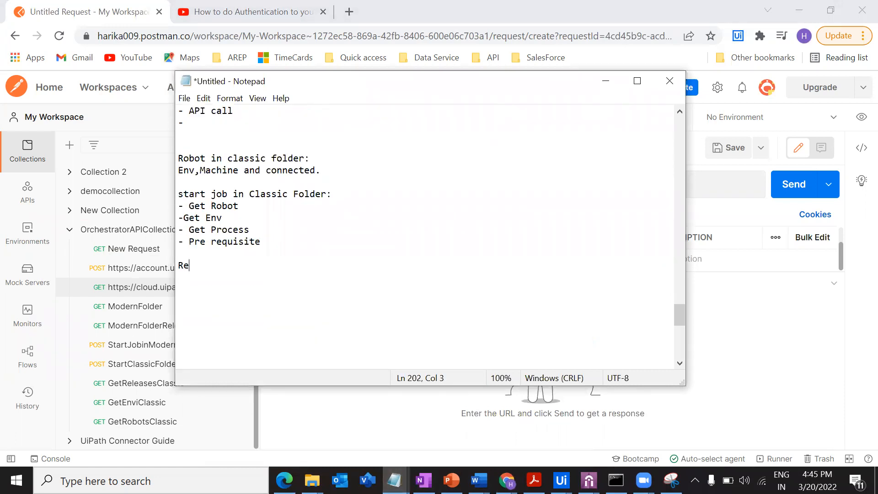
{"action": "type", "text": "lease Key for Modern Fold"}
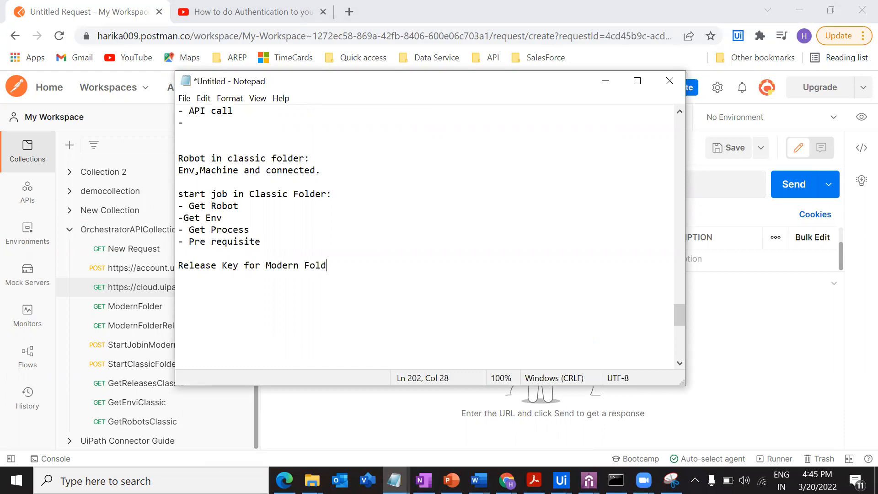
{"action": "type", "text": "er -"}
{"action": "key", "text": "ctrl+v"}
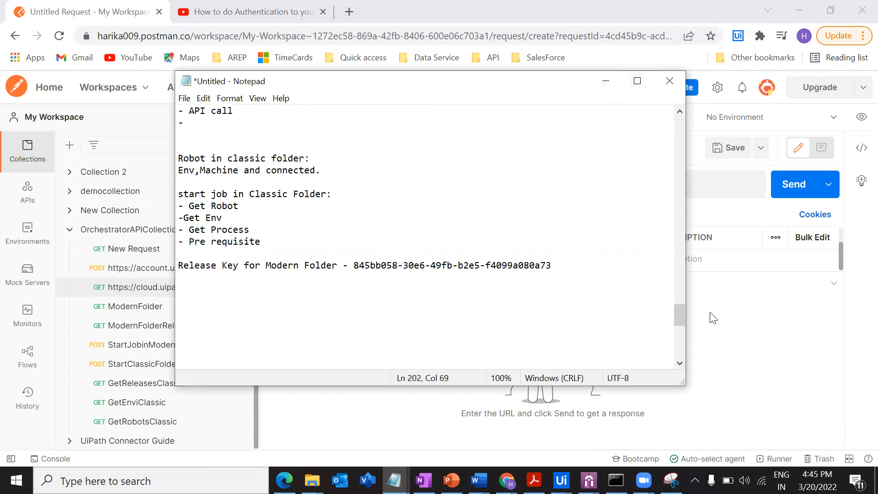
Copy the Start Process endpoint from the UiPath Connector Guide into the URL of the new Postman POST request
{"action": "mouse_move", "coordinate": [506, 480]}
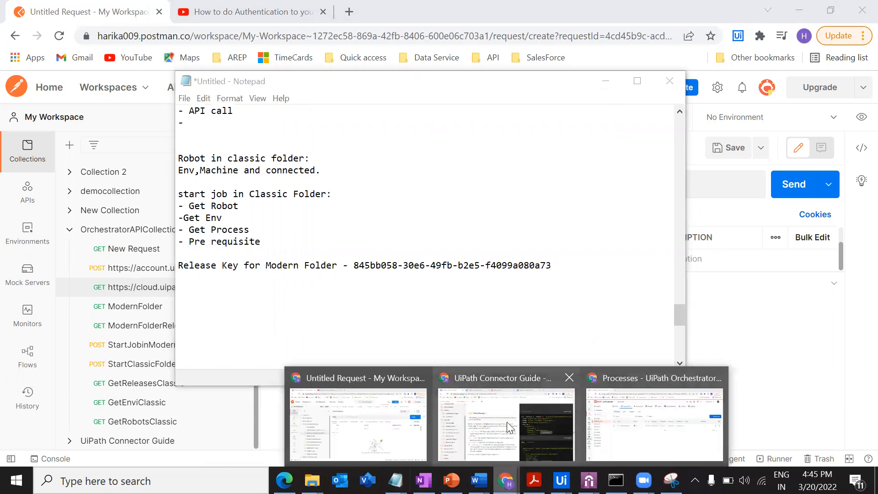
{"action": "mouse_move", "coordinate": [506, 422]}
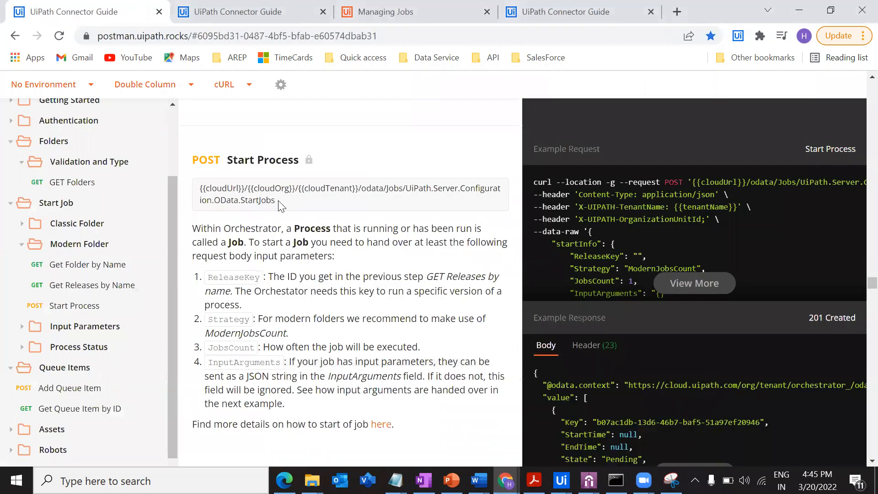
{"action": "triple_click", "coordinate": [280, 203]}
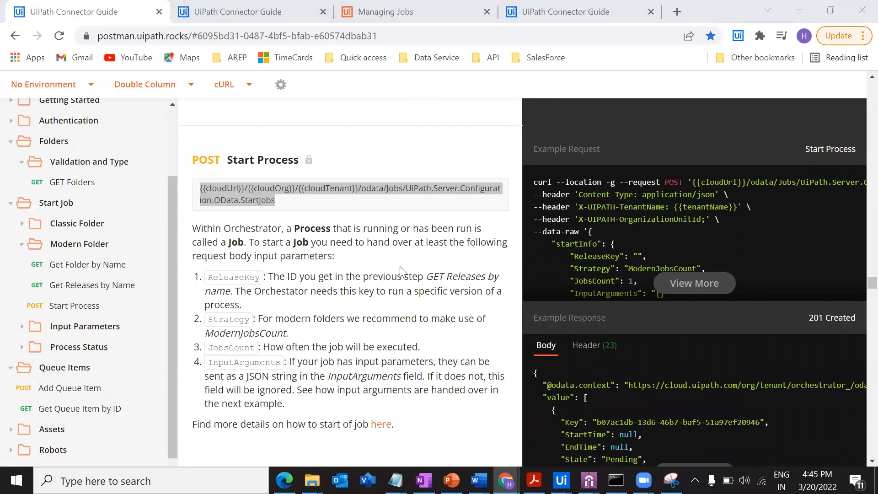
{"action": "key", "text": "alt+Tab"}
{"action": "key", "text": "alt+Tab"}
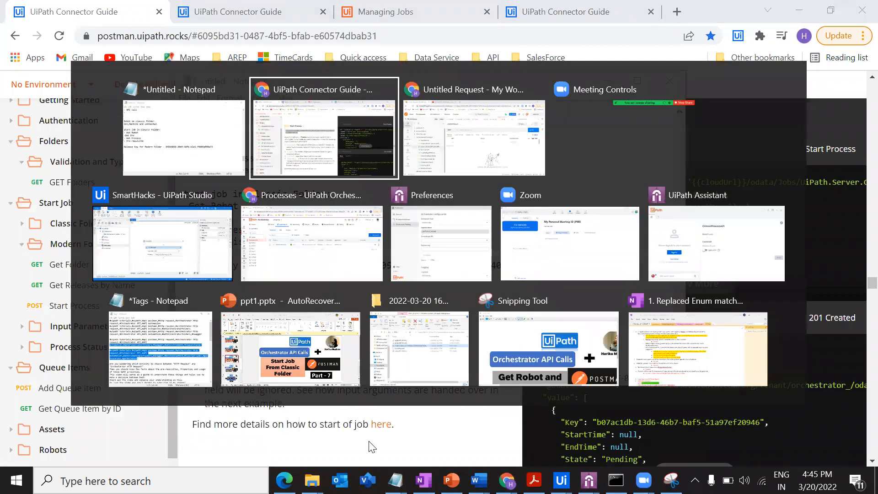
{"action": "left_click", "coordinate": [464, 159]}
{"action": "left_click", "coordinate": [404, 183]}
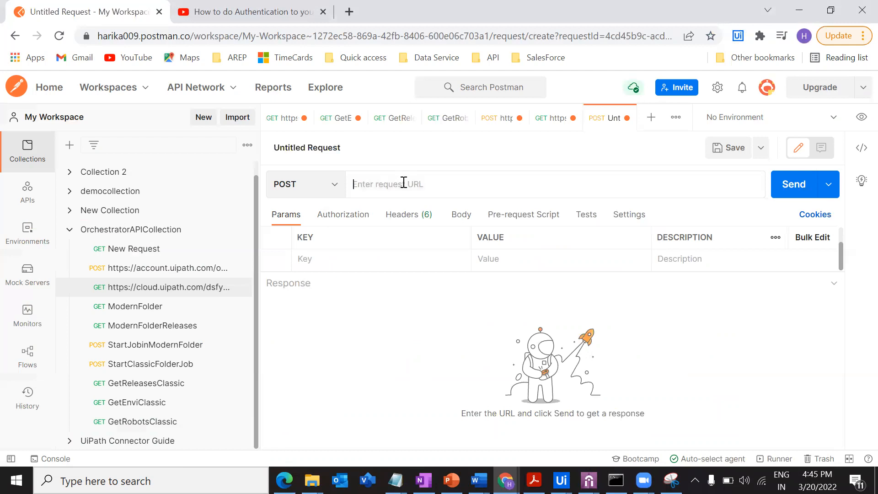
{"action": "key", "text": "ctrl+v"}
{"action": "left_click", "coordinate": [476, 183]}
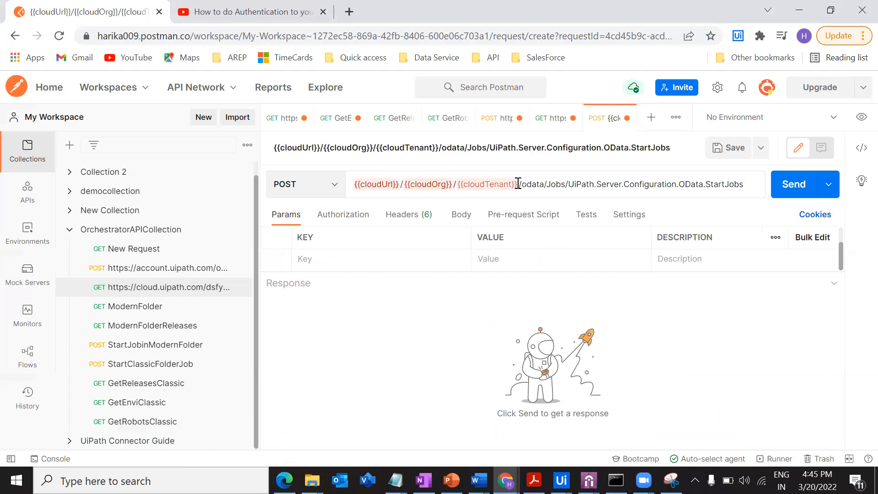
{"action": "key", "text": "Home"}
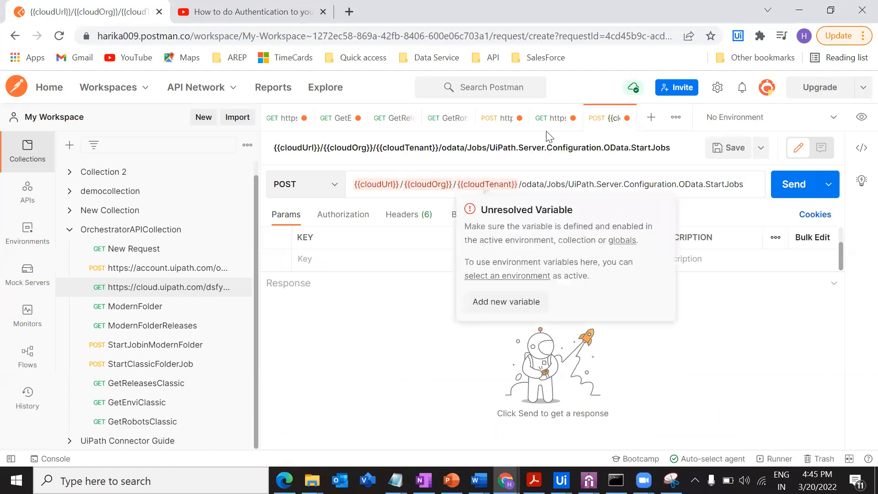
{"action": "left_click", "coordinate": [542, 118]}
{"action": "left_click_drag", "start_coordinate": [599, 183], "coordinate": [243, 176]}
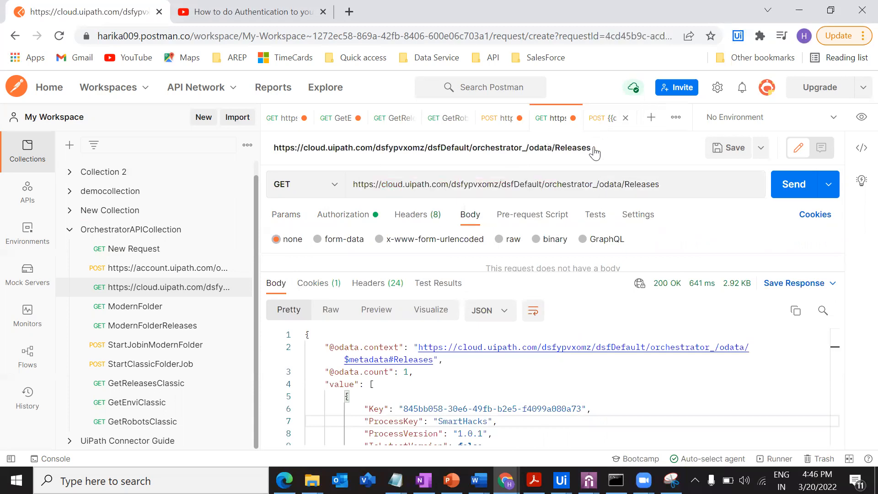
{"action": "left_click", "coordinate": [604, 118]}
{"action": "left_click_drag", "start_coordinate": [523, 183], "coordinate": [209, 176]}
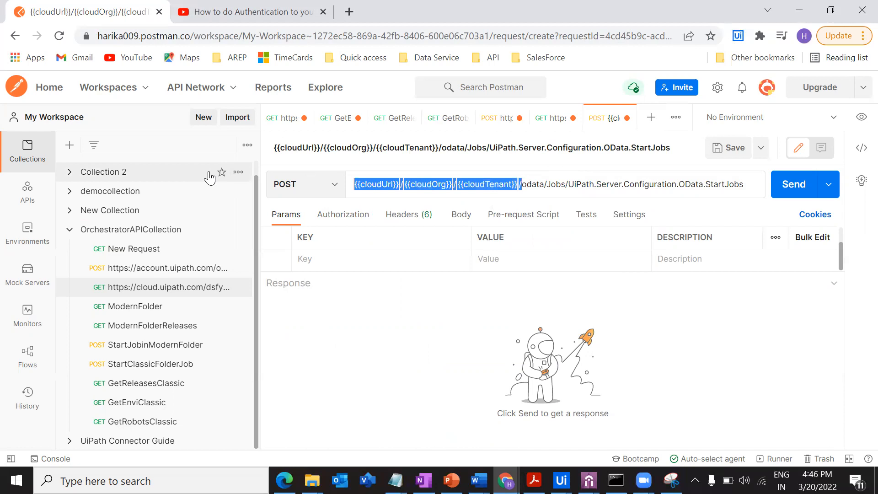
{"action": "key", "text": "ctrl+v"}
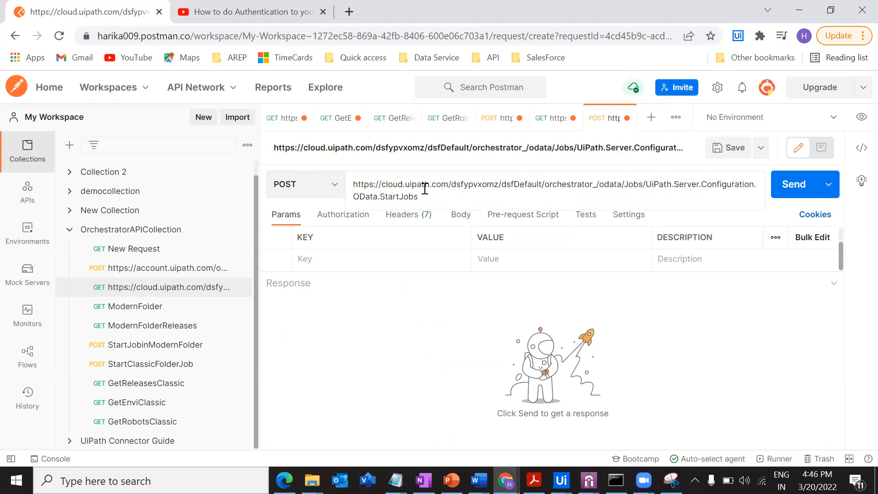
Return to the UiPath Connector Guide and review the body parameters required by Start Process: ReleaseKey, Strategy, JobsCount and InputArguments
{"action": "mouse_move", "coordinate": [505, 481]}
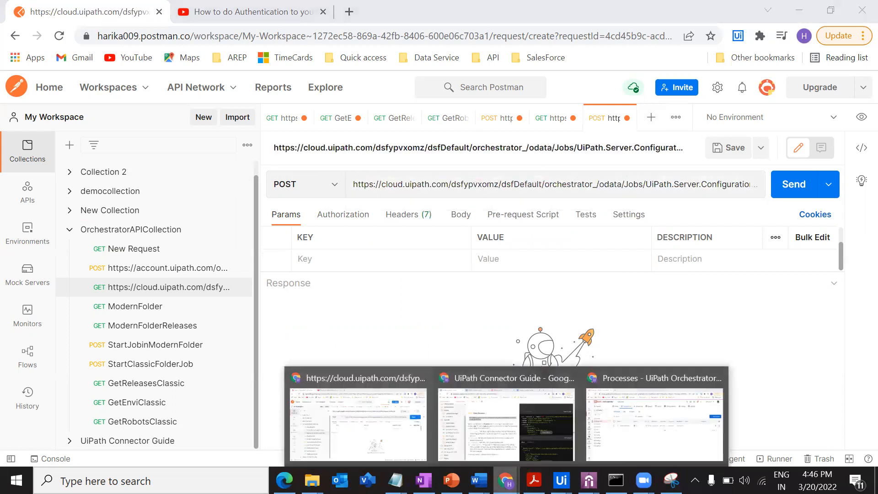
{"action": "left_click", "coordinate": [532, 435]}
{"action": "left_click", "coordinate": [366, 250]}
{"action": "scroll", "coordinate": [367, 250], "scroll_direction": "down", "scroll_amount": 1}
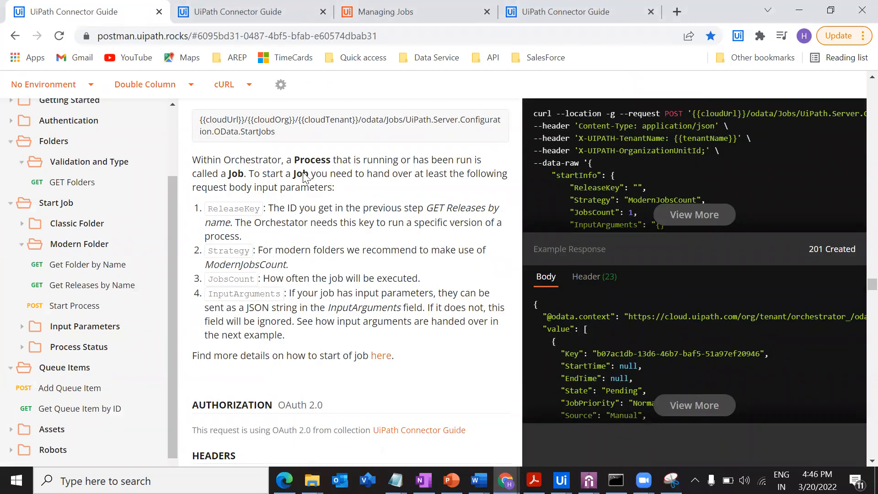
{"action": "scroll", "coordinate": [303, 192], "scroll_direction": "down", "scroll_amount": 1}
{"action": "scroll", "coordinate": [307, 243], "scroll_direction": "up", "scroll_amount": 2}
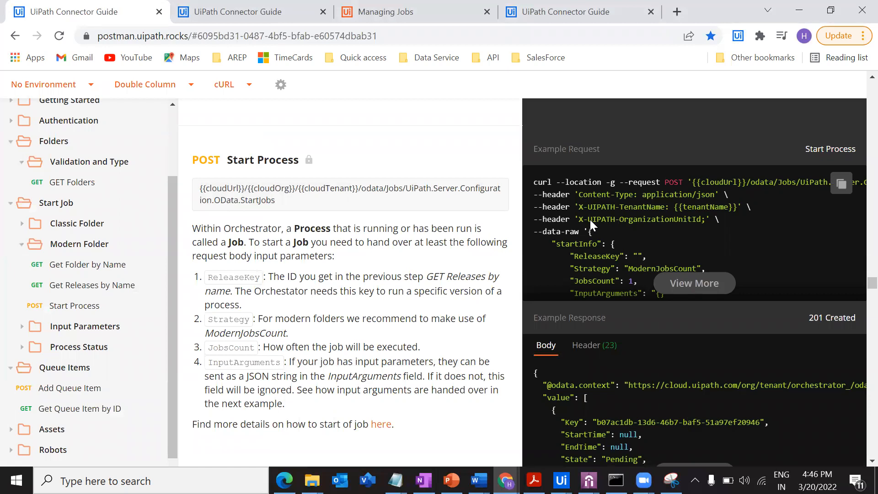
Copy the header name X-UIPATH-OrganizationUnitId from the Start Process example request and add it as a header key in the Postman POST request
{"action": "left_click", "coordinate": [591, 220]}
{"action": "left_click_drag", "start_coordinate": [81, 181], "coordinate": [176, 182]}
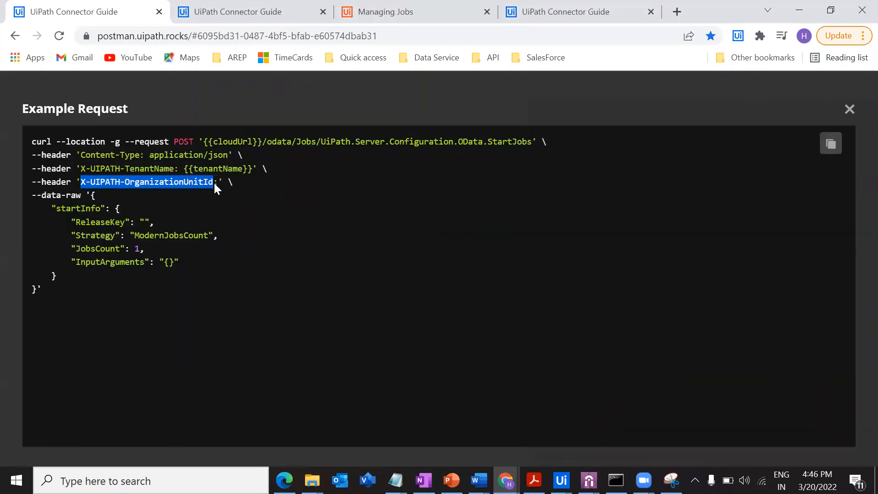
{"action": "key", "text": "alt+Tab"}
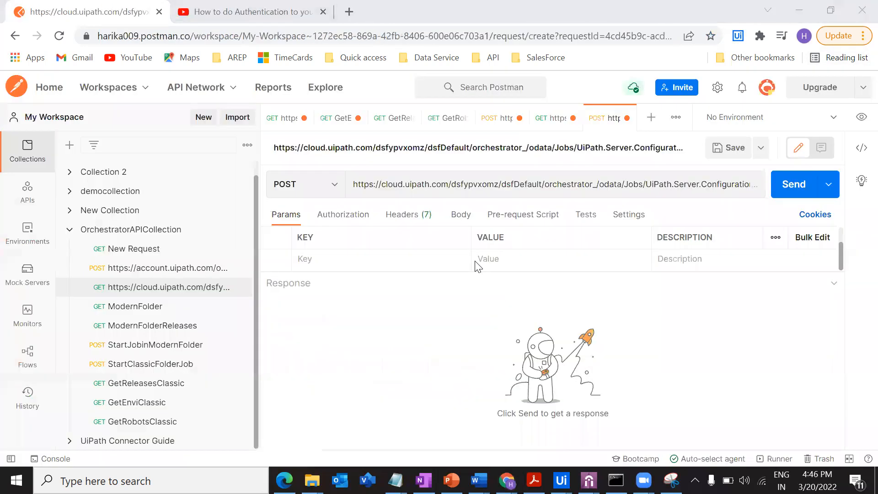
{"action": "left_click", "coordinate": [405, 216]}
{"action": "left_click", "coordinate": [335, 257]}
{"action": "key", "text": "ctrl+v"}
Try to fill the X-UIPATH-OrganizationUnitId header's value with the ModernFld folder's Id from the folders response
{"action": "left_click", "coordinate": [503, 238]}
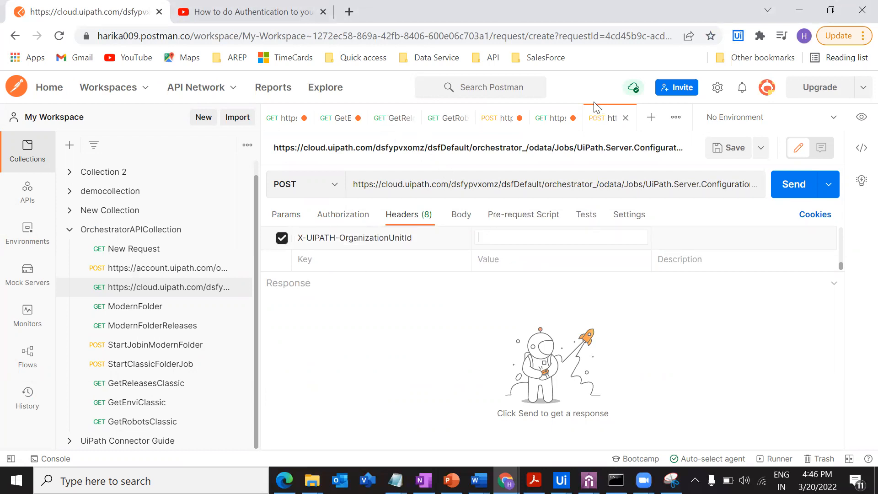
{"action": "left_click", "coordinate": [283, 118]}
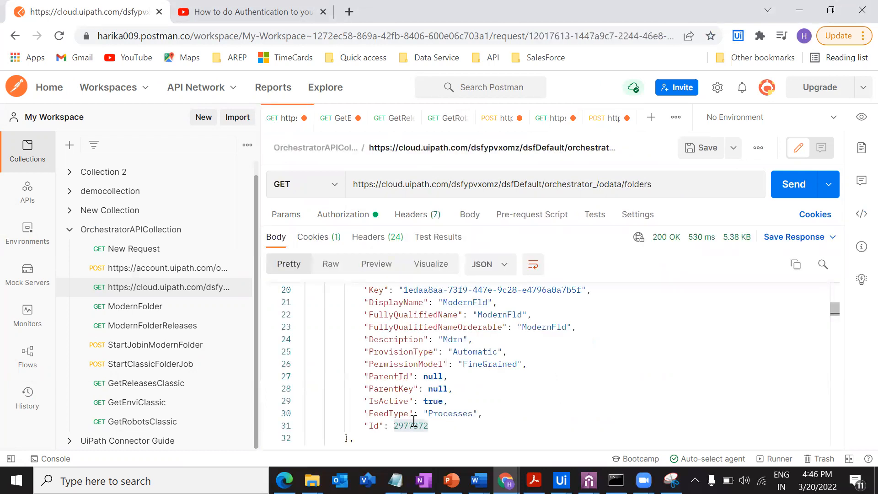
{"action": "left_click", "coordinate": [605, 119]}
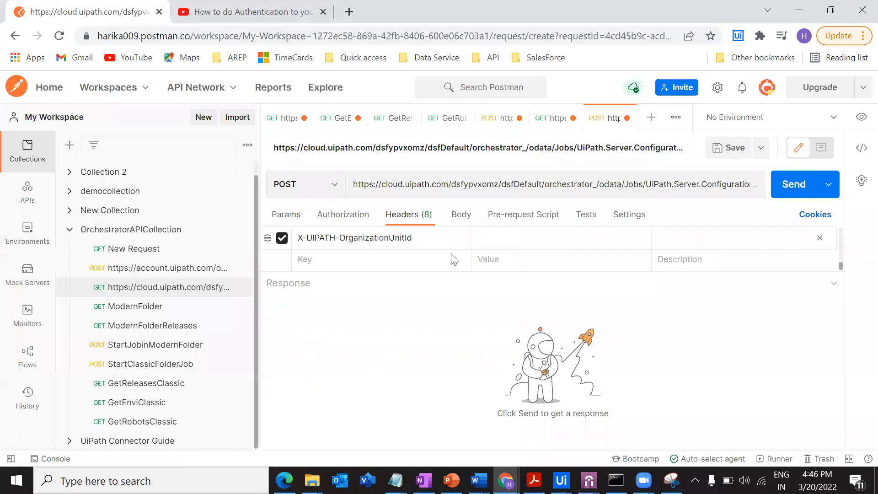
{"action": "left_click", "coordinate": [499, 234]}
{"action": "key", "text": "ctrl+v"}
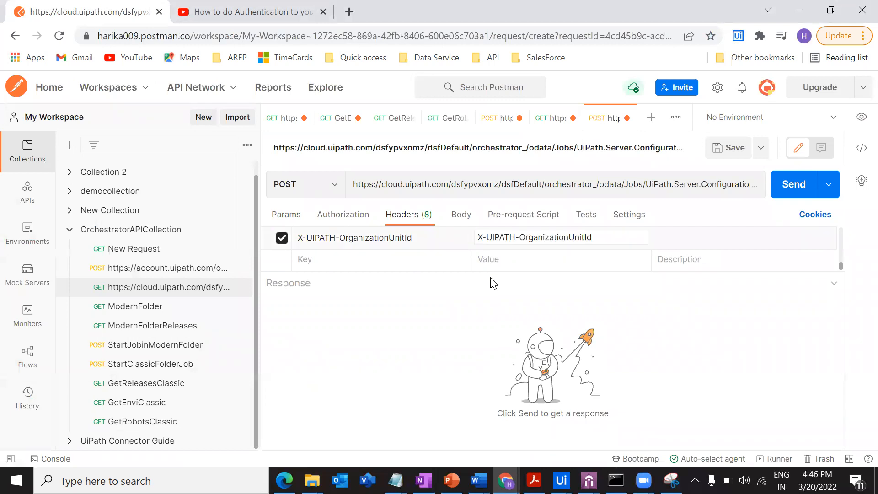
Copy the ModernFld folder's Id value from the response of the folders request
{"action": "left_click", "coordinate": [282, 118]}
{"action": "double_click", "coordinate": [420, 425]}
{"action": "key", "text": "ctrl+c"}
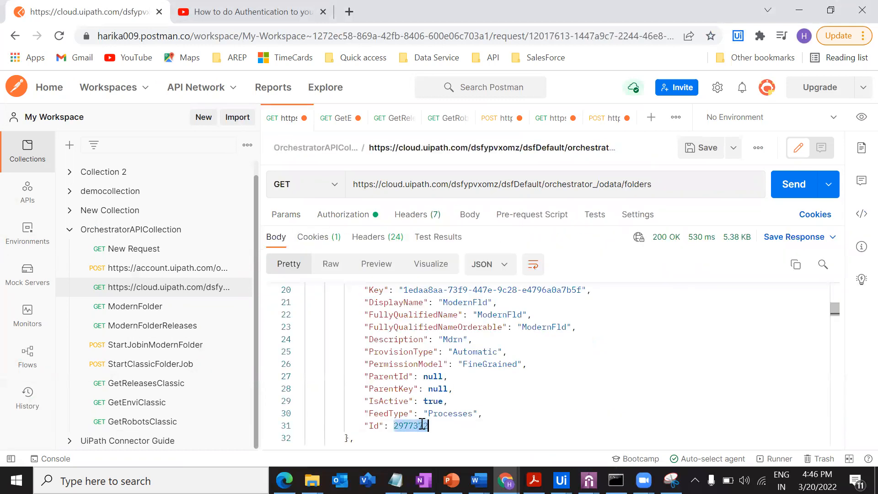
Replace the X-UIPATH-OrganizationUnitId header's value in the POST StartJobs request with the copied ModernFld folder Id 2977372
{"action": "left_click", "coordinate": [605, 119]}
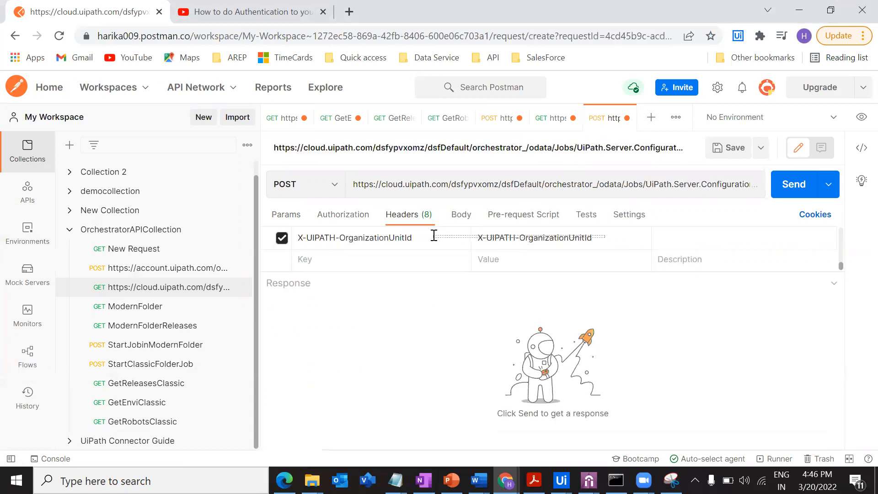
{"action": "double_click", "coordinate": [568, 236]}
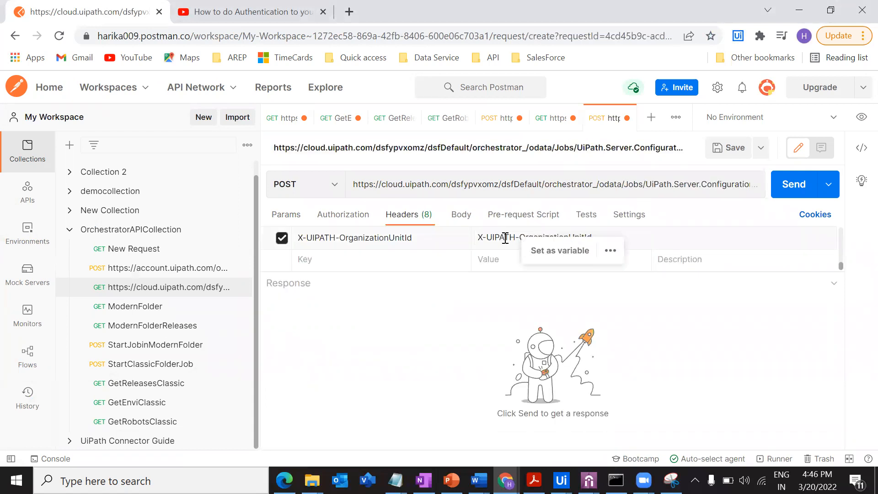
{"action": "triple_click", "coordinate": [506, 238]}
{"action": "key", "text": "ctrl+v"}
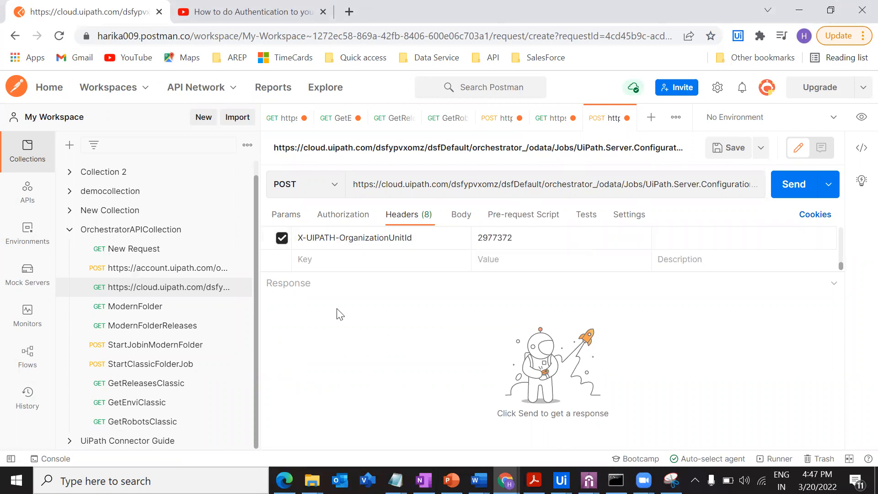
Copy the JSON data-raw body from the Start Process example request in the UiPath Connector Guide, and close the enlarged example
{"action": "mouse_move", "coordinate": [506, 481]}
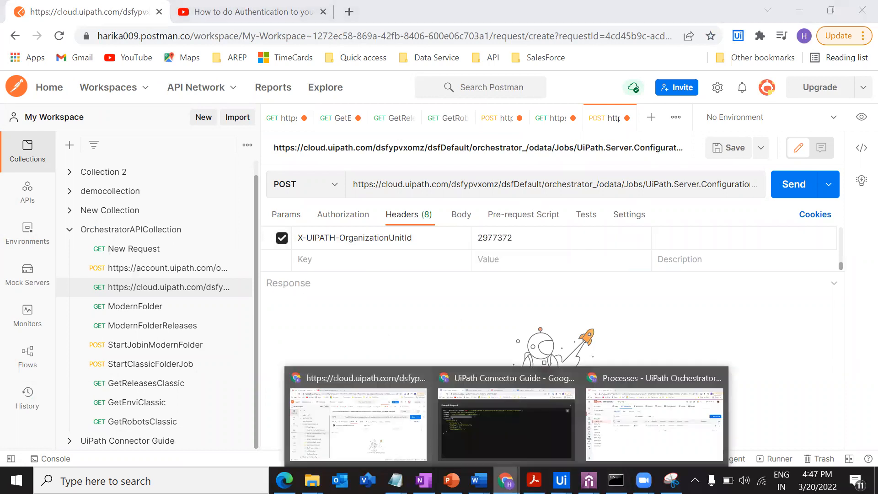
{"action": "left_click", "coordinate": [516, 432]}
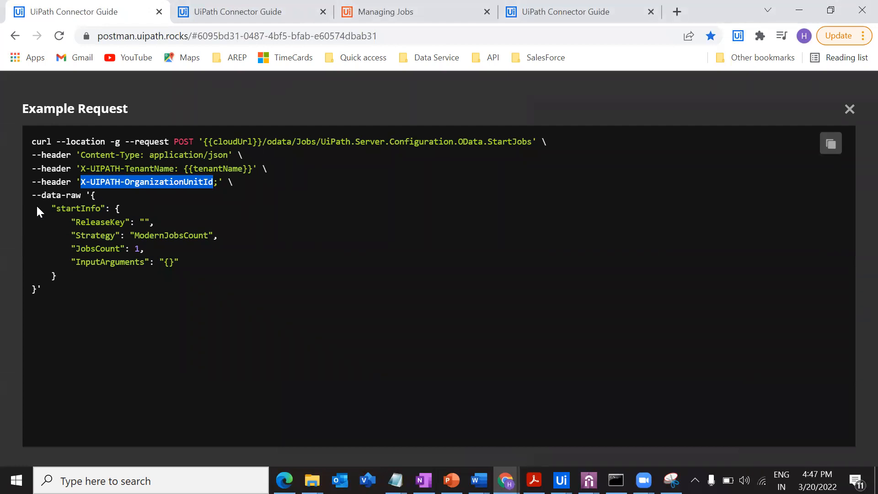
{"action": "left_click_drag", "start_coordinate": [90, 195], "coordinate": [101, 291]}
{"action": "key", "text": "ctrl+c"}
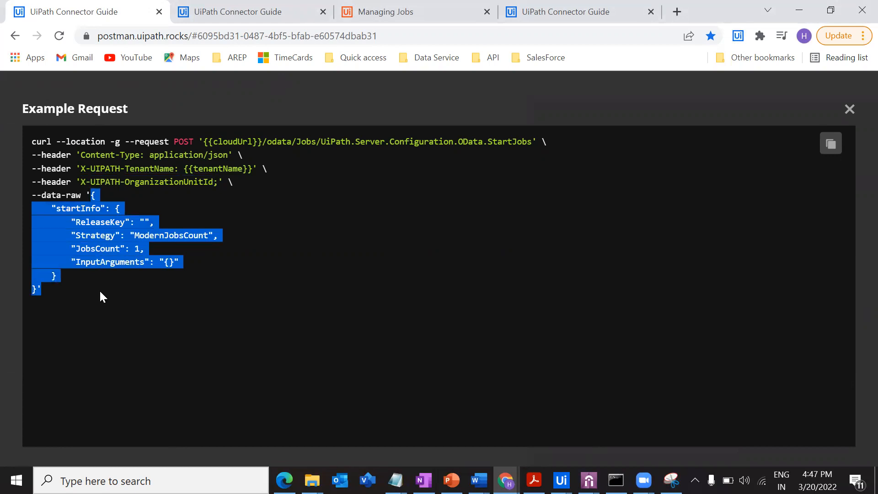
{"action": "left_click", "coordinate": [850, 109]}
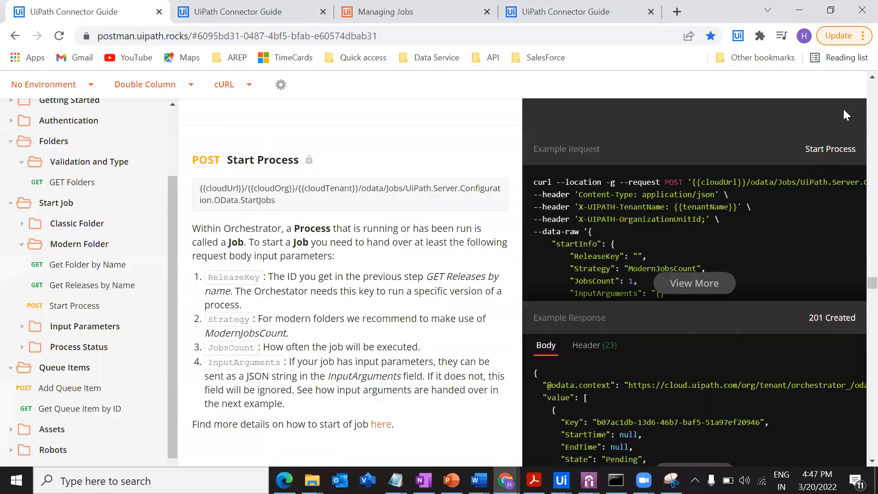
Back in Postman, set the POST request's body to raw JSON and paste the copied startInfo block into it
{"action": "left_click", "coordinate": [479, 478]}
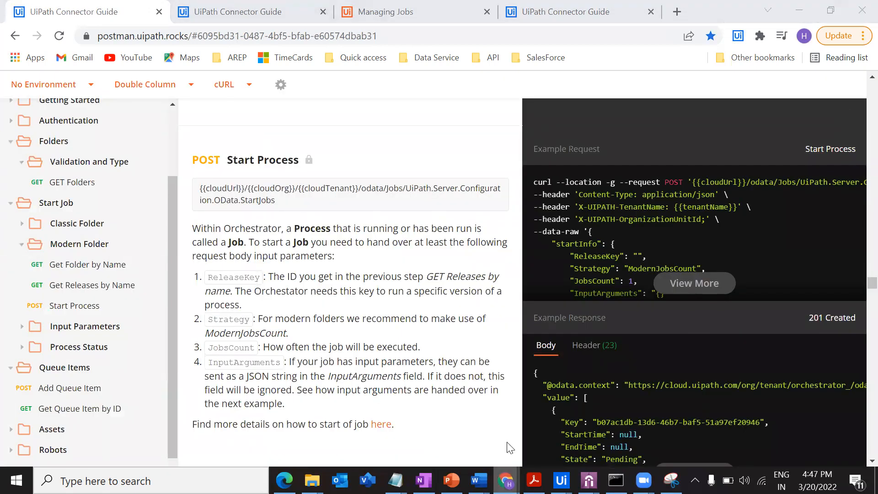
{"action": "mouse_move", "coordinate": [506, 480]}
{"action": "left_click", "coordinate": [372, 425]}
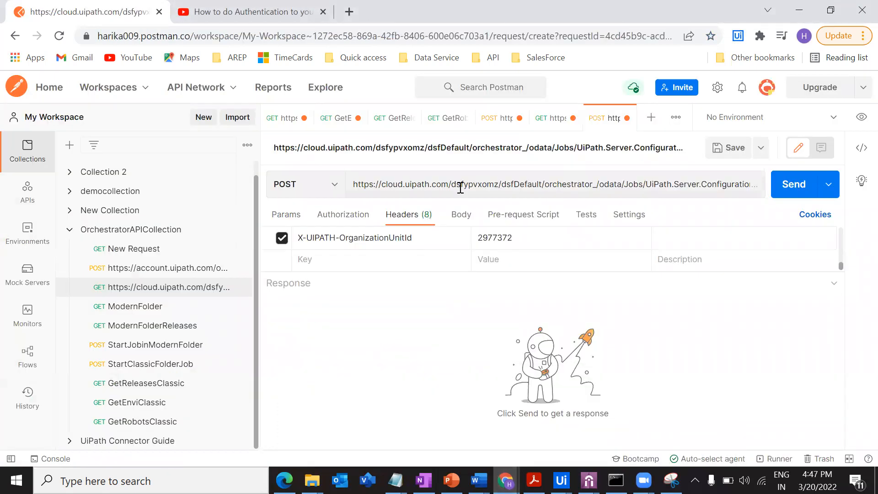
{"action": "left_click", "coordinate": [465, 221]}
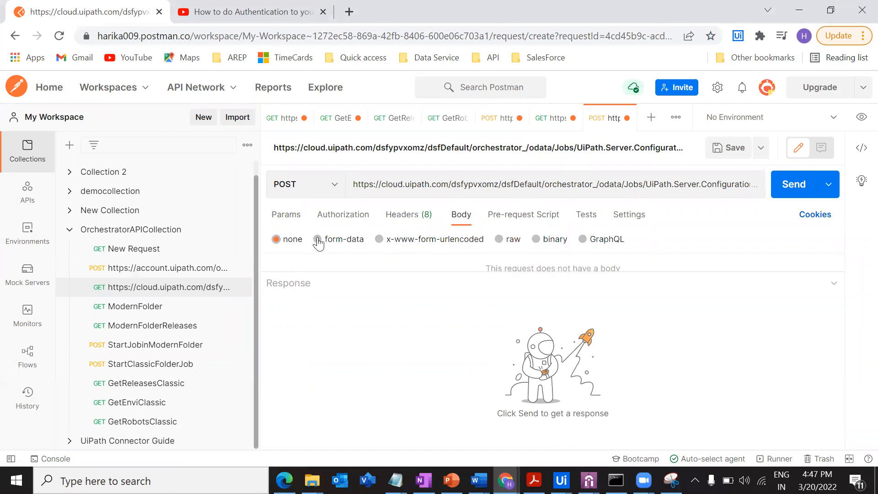
{"action": "left_click", "coordinate": [501, 239]}
{"action": "left_click", "coordinate": [649, 241]}
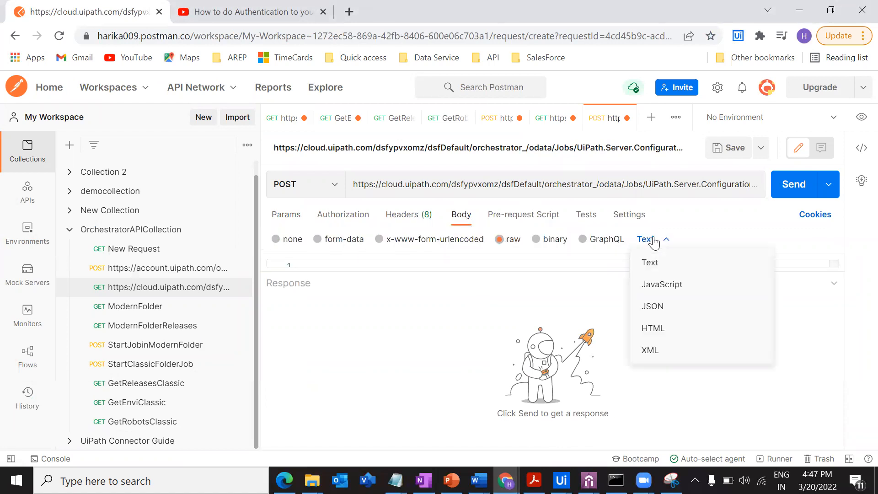
{"action": "left_click", "coordinate": [653, 307]}
{"action": "left_click", "coordinate": [465, 267]}
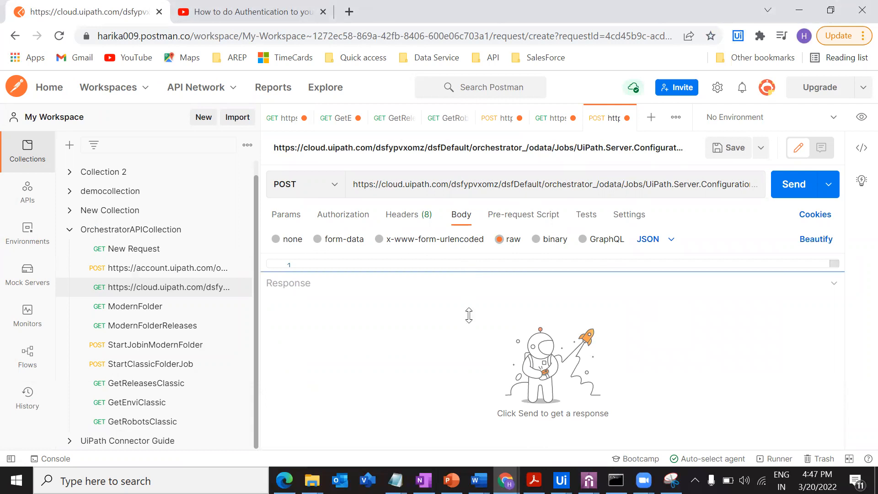
{"action": "key", "text": "ctrl+v"}
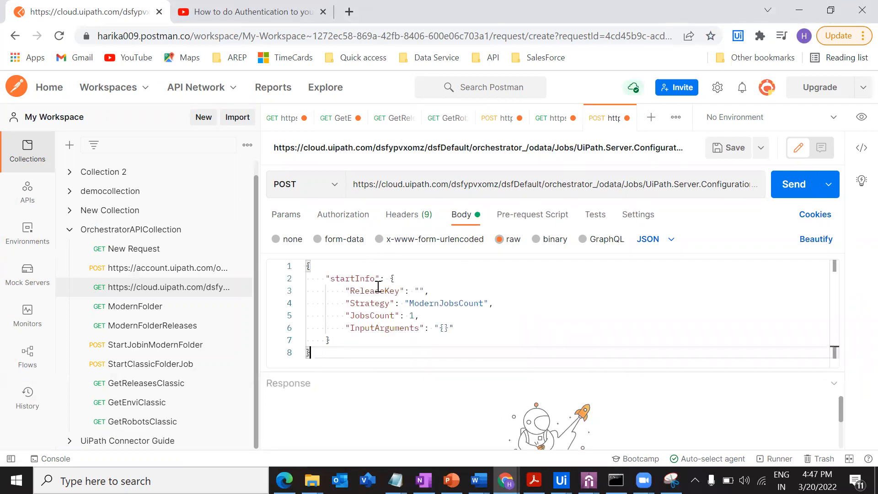
Fill the body's empty ReleaseKey with the Modern Folder release key saved in Notepad
{"action": "left_click", "coordinate": [417, 291]}
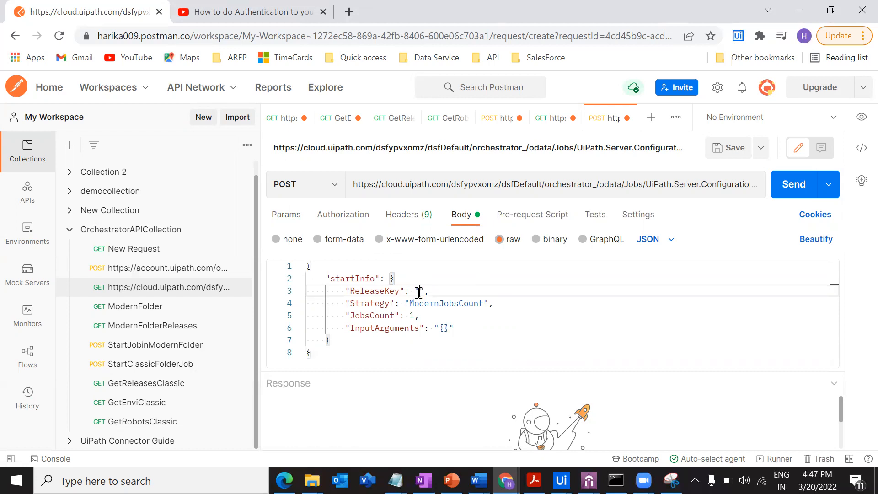
{"action": "left_click_drag", "start_coordinate": [352, 291], "coordinate": [430, 291]}
{"action": "left_click", "coordinate": [440, 291]}
{"action": "left_click", "coordinate": [550, 118]}
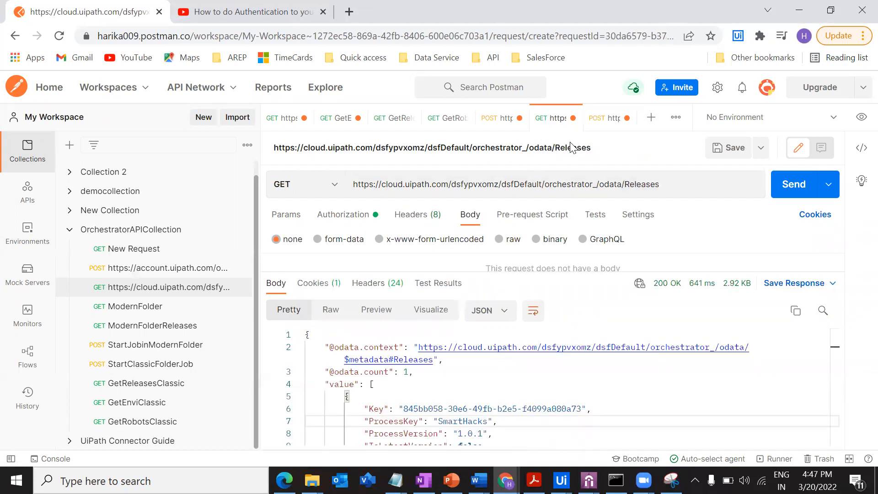
{"action": "left_click", "coordinate": [606, 118]}
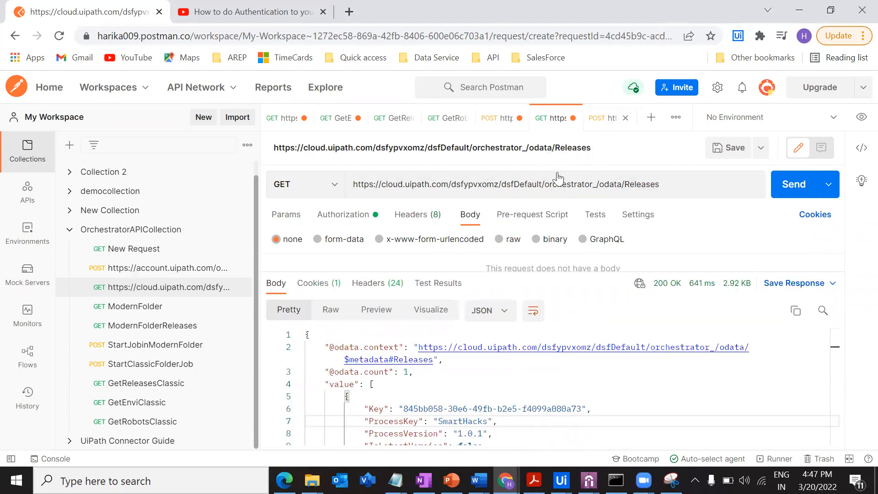
{"action": "left_click", "coordinate": [395, 480]}
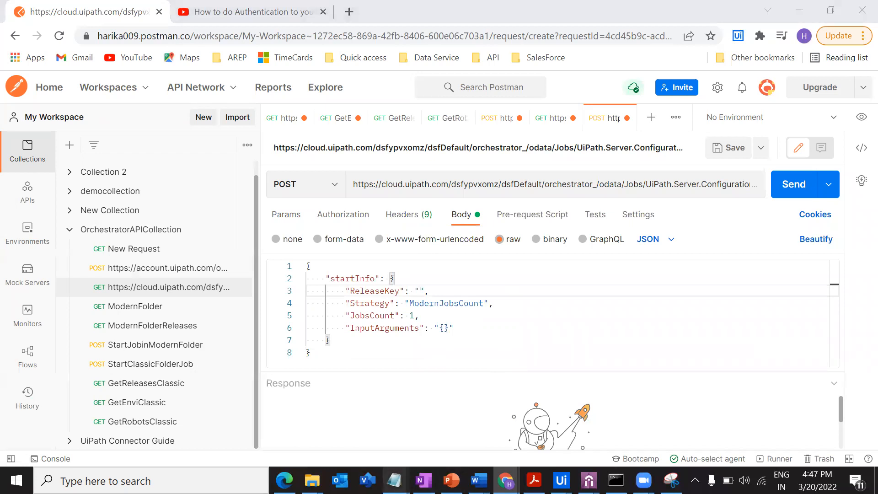
{"action": "left_click", "coordinate": [499, 425]}
{"action": "left_click_drag", "start_coordinate": [553, 265], "coordinate": [354, 266]}
{"action": "key", "text": "ctrl+c"}
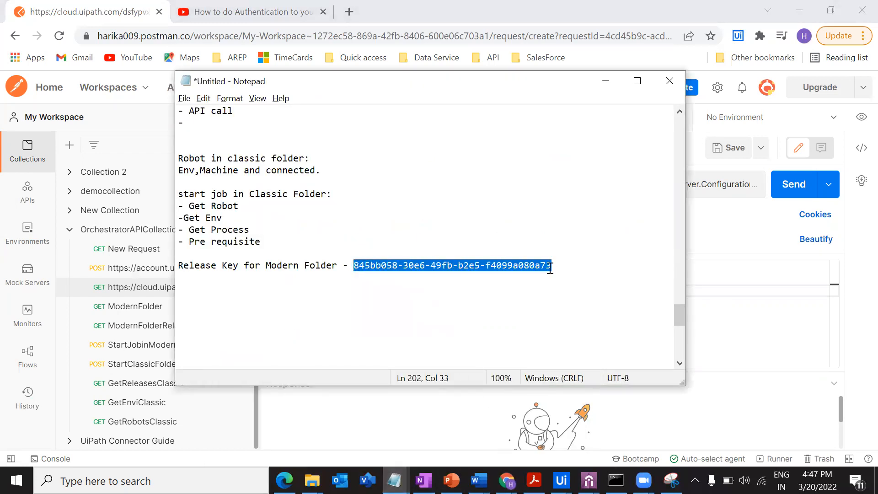
{"action": "key", "text": "alt+Tab"}
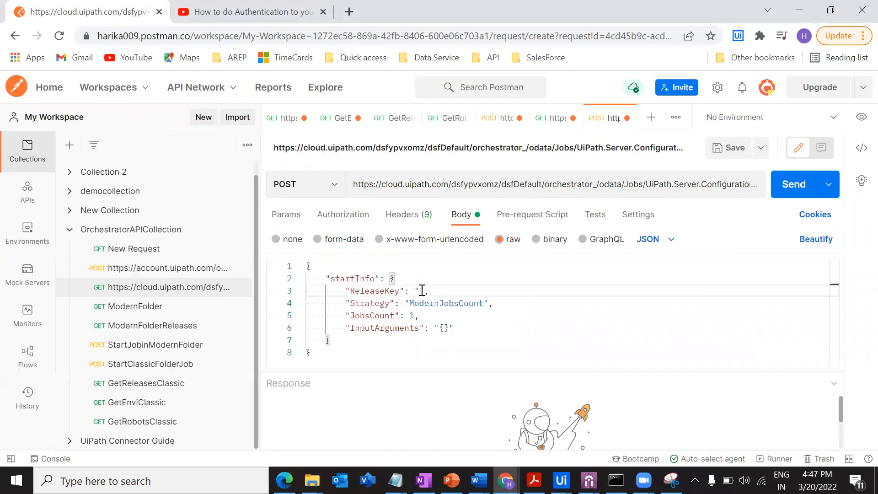
{"action": "key", "text": "ctrl+v"}
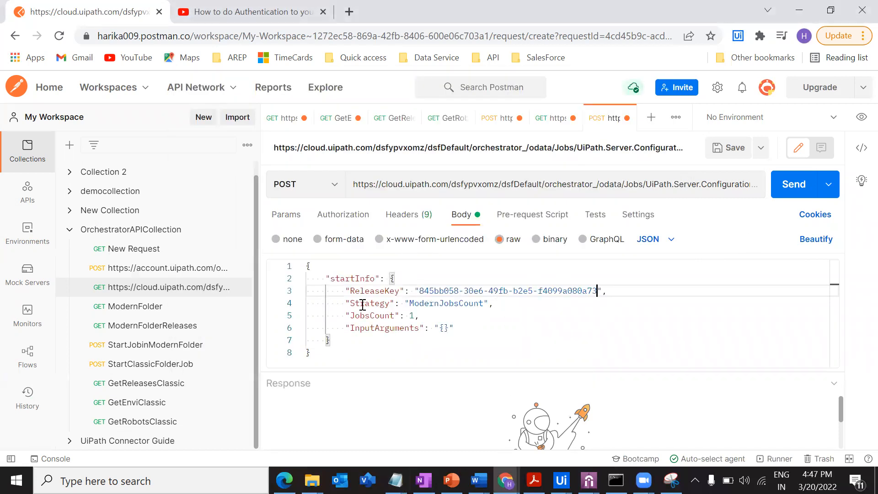
Compare the body's Strategy with the one in the classic folder StartJobs request, and review the JobsCount and InputArguments entries
{"action": "left_click_drag", "start_coordinate": [351, 304], "coordinate": [494, 303]}
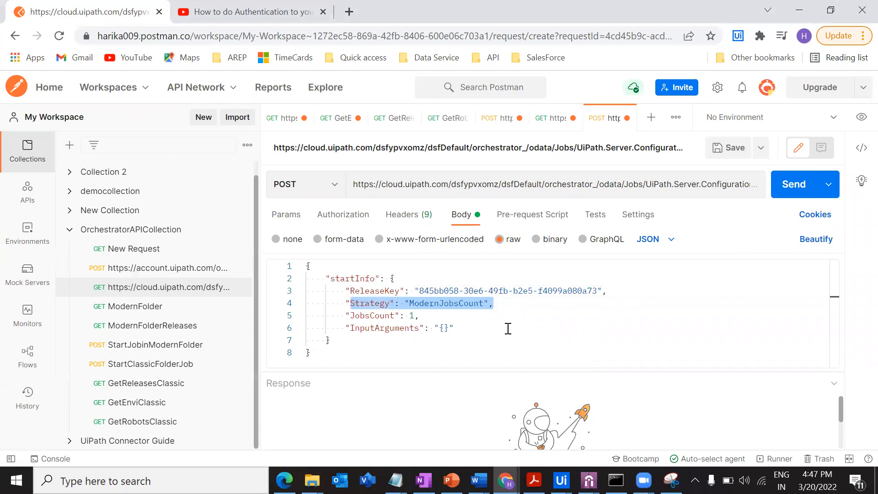
{"action": "left_click", "coordinate": [508, 329]}
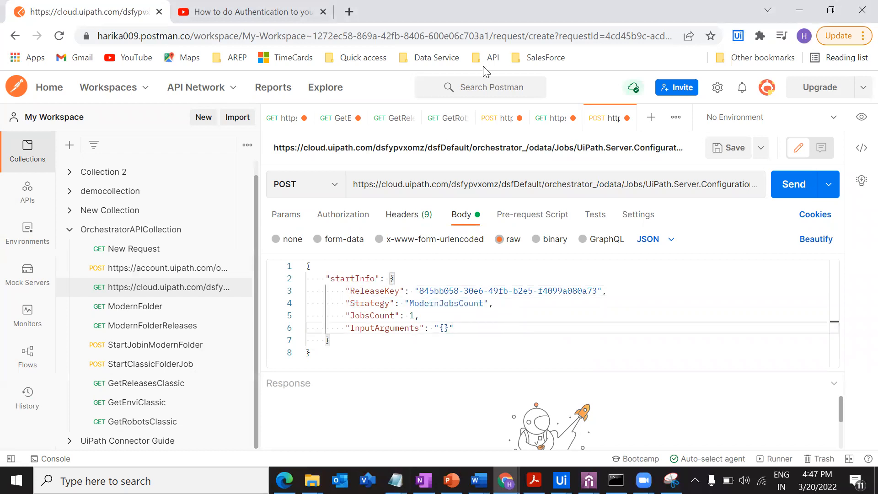
{"action": "left_click", "coordinate": [496, 119]}
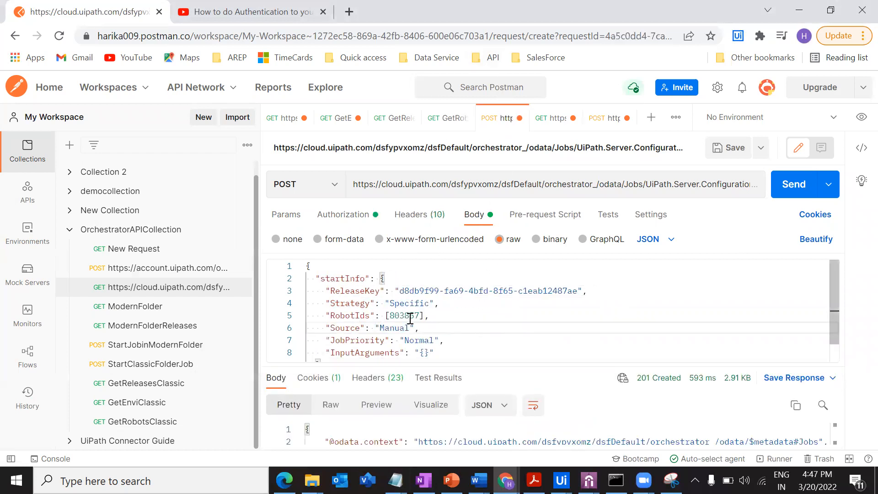
{"action": "left_click_drag", "start_coordinate": [327, 304], "coordinate": [512, 301]}
{"action": "left_click", "coordinate": [501, 313]}
{"action": "left_click", "coordinate": [626, 120]}
{"action": "left_click", "coordinate": [479, 328]}
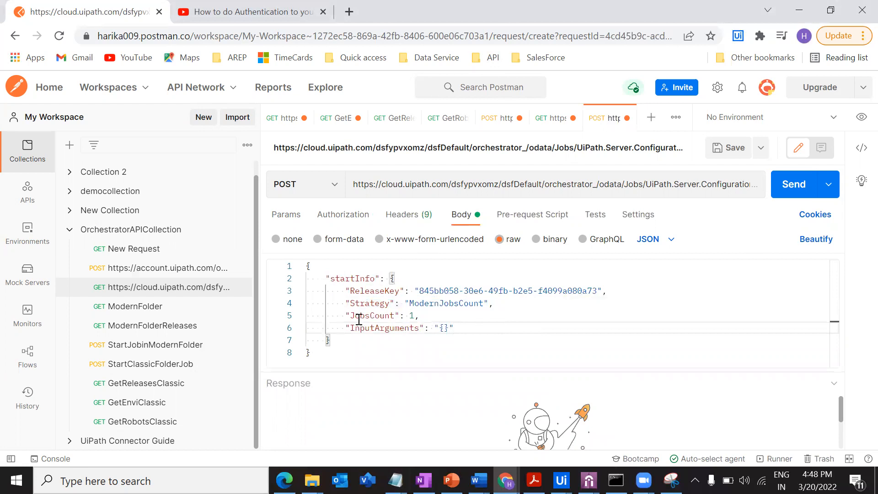
{"action": "left_click_drag", "start_coordinate": [352, 316], "coordinate": [472, 315]}
{"action": "left_click", "coordinate": [498, 337]}
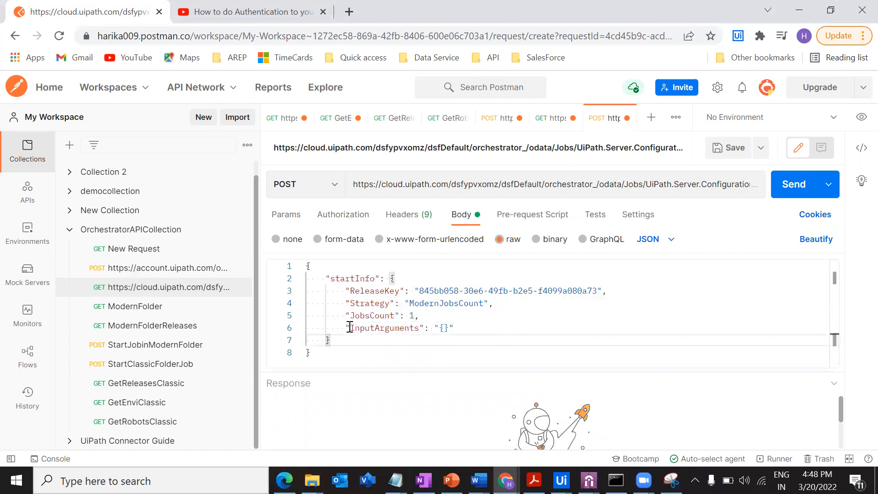
{"action": "left_click_drag", "start_coordinate": [351, 328], "coordinate": [458, 328]}
{"action": "left_click", "coordinate": [491, 344]}
{"action": "left_click", "coordinate": [450, 328]}
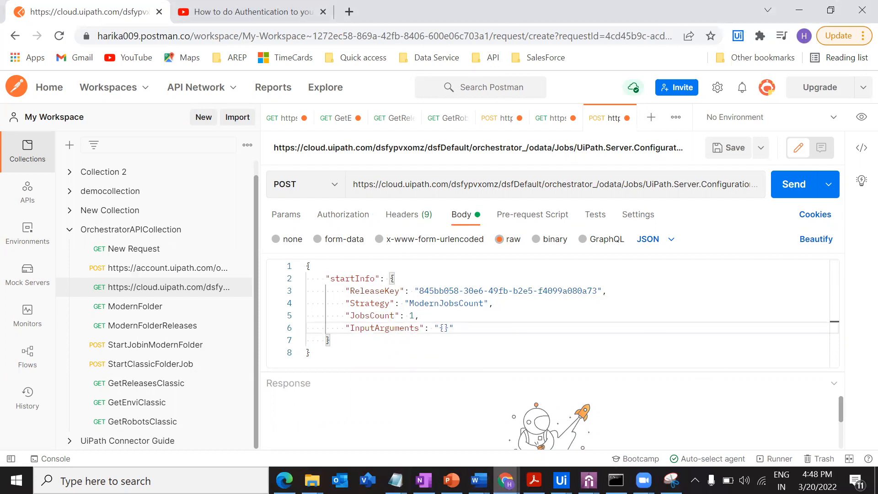
Review the Start Process body parameters and the authorization section in the UiPath Connector Guide
{"action": "left_click", "coordinate": [506, 480]}
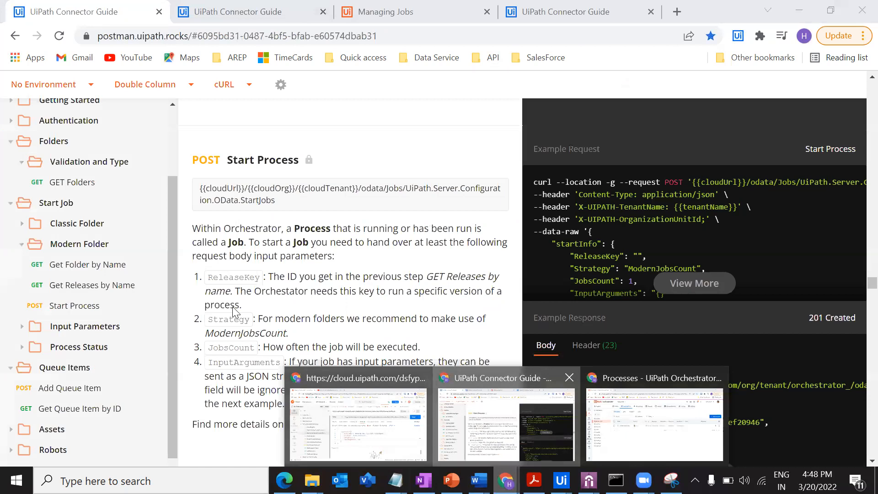
{"action": "left_click", "coordinate": [502, 431]}
{"action": "scroll", "coordinate": [292, 364], "scroll_direction": "down", "scroll_amount": 1}
{"action": "left_click_drag", "start_coordinate": [285, 280], "coordinate": [417, 283]}
{"action": "left_click", "coordinate": [304, 302]}
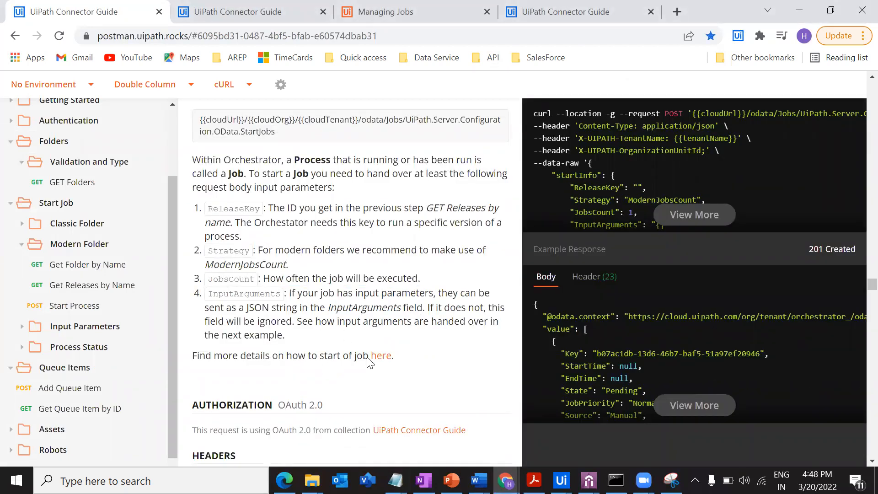
{"action": "left_click_drag", "start_coordinate": [234, 210], "coordinate": [446, 342]}
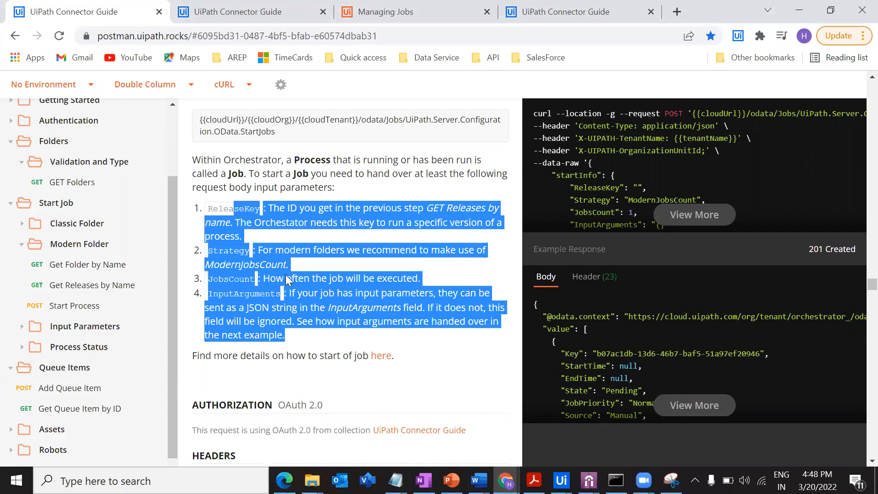
{"action": "left_click", "coordinate": [259, 251]}
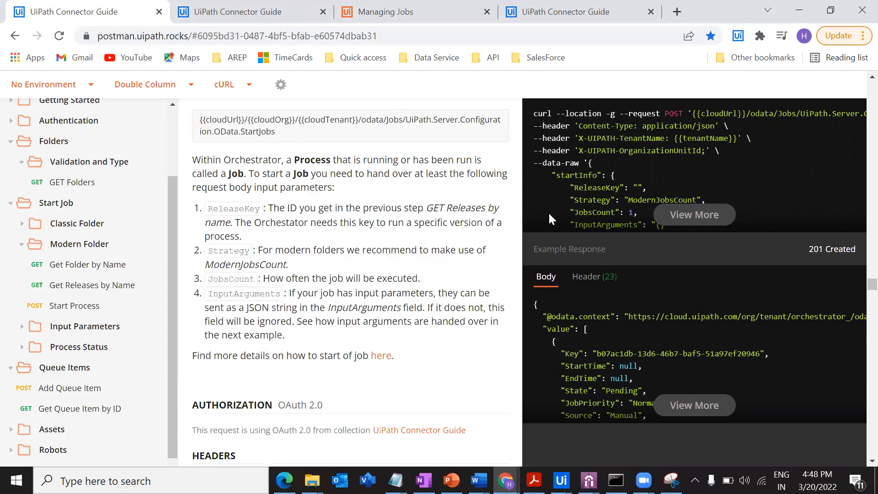
{"action": "double_click", "coordinate": [232, 404]}
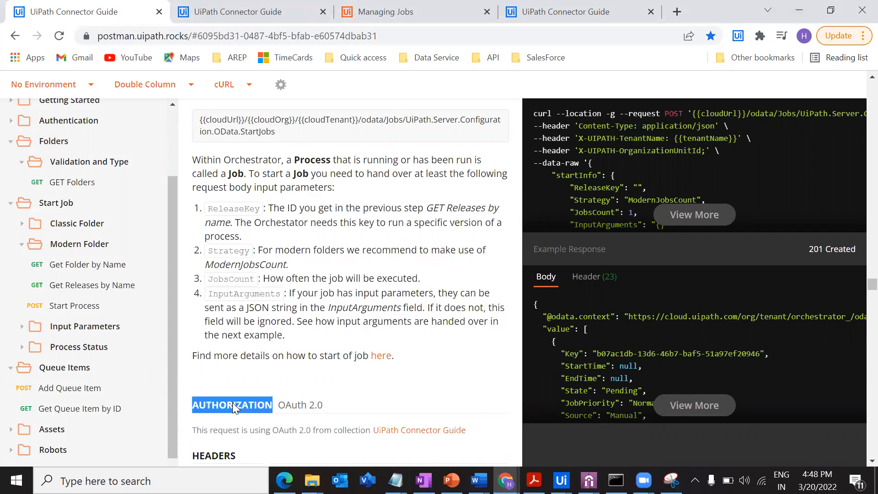
{"action": "left_click", "coordinate": [347, 380]}
{"action": "scroll", "coordinate": [346, 380], "scroll_direction": "down", "scroll_amount": 2}
Return to Postman and set the POST StartJobs request's authorization type to Bearer Token
{"action": "left_click", "coordinate": [800, 10]}
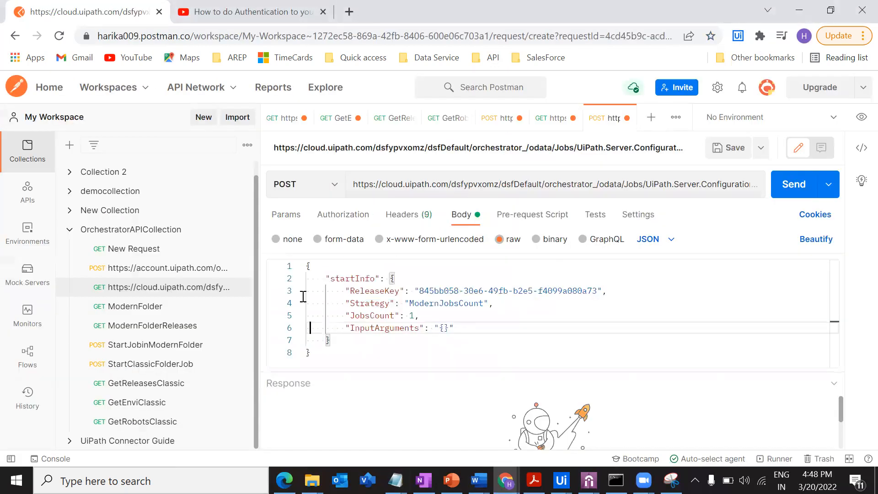
{"action": "left_click", "coordinate": [350, 215]}
{"action": "left_click", "coordinate": [369, 250]}
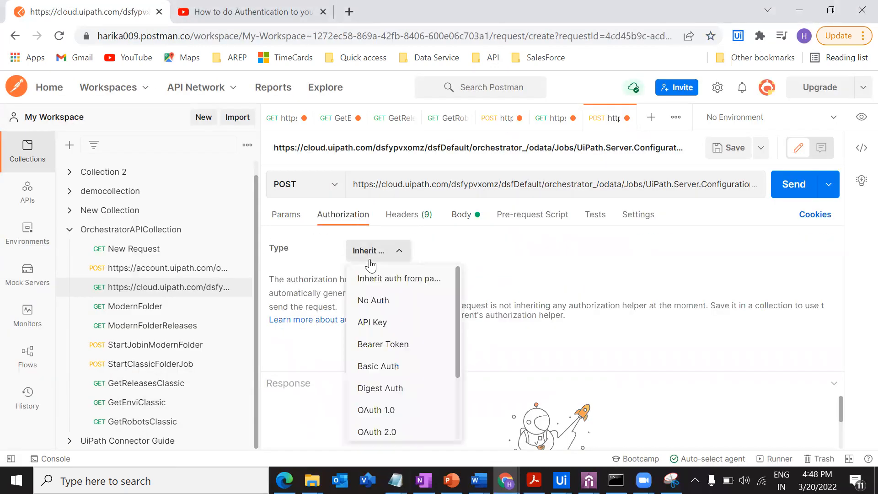
{"action": "left_click", "coordinate": [385, 347]}
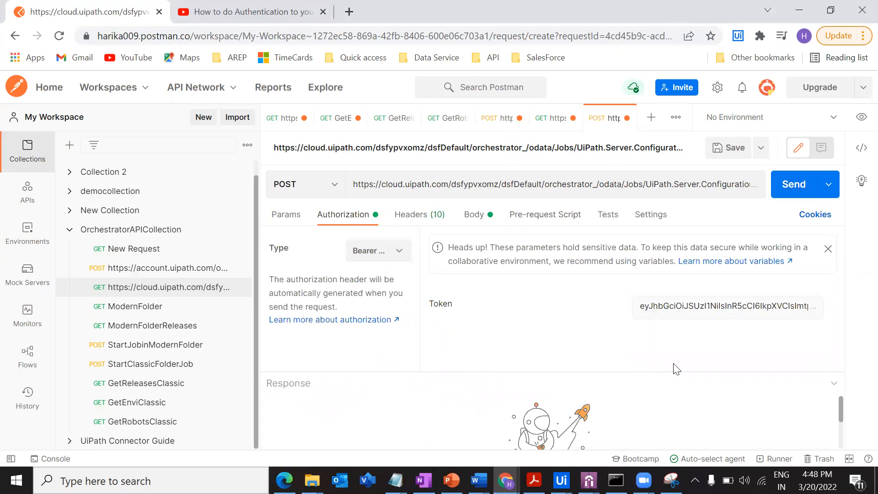
Review the Start Process headers and body in the UiPath Connector Guide, and check the classic folder StartJobs request and response in Postman
{"action": "key", "text": "alt+Tab"}
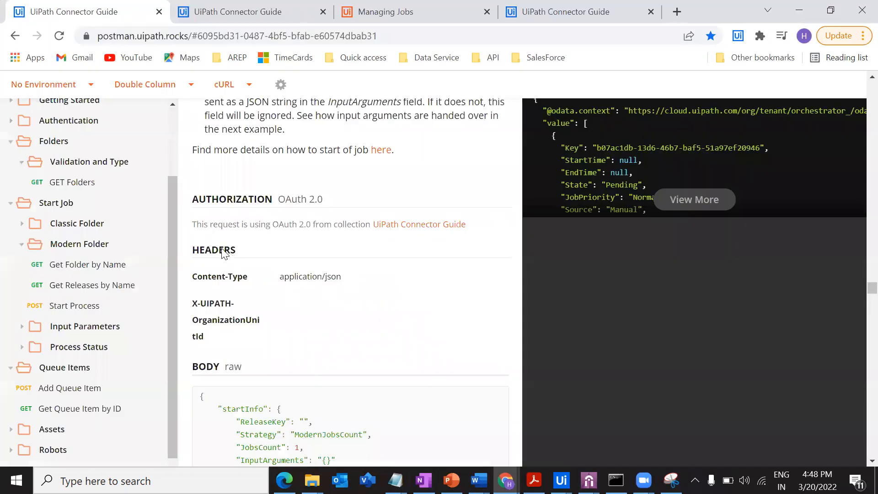
{"action": "scroll", "coordinate": [229, 266], "scroll_direction": "down", "scroll_amount": 3}
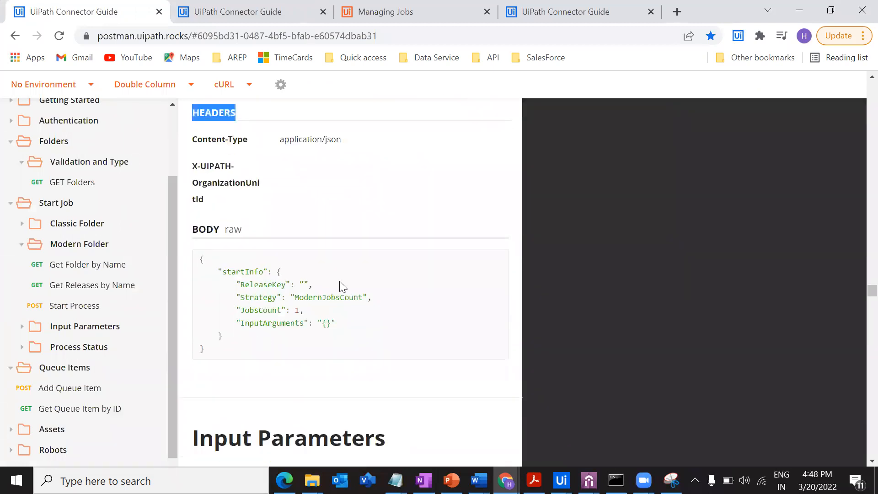
{"action": "key", "text": "alt+Tab"}
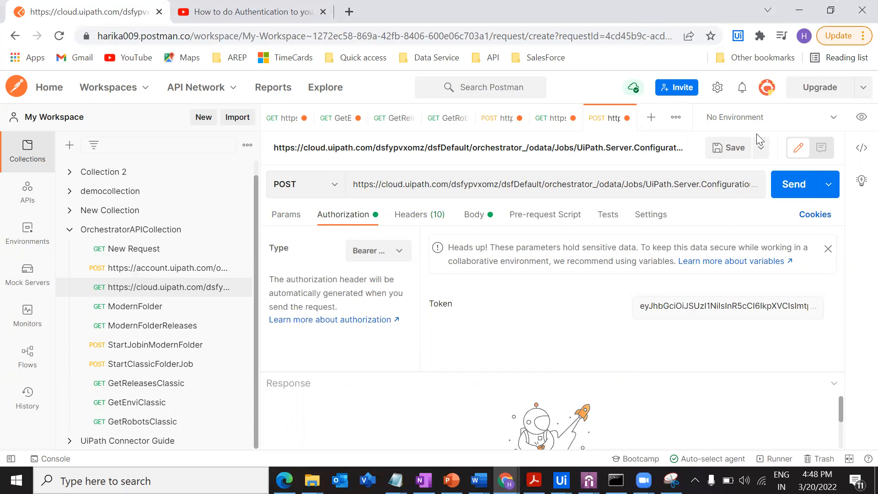
{"action": "left_click", "coordinate": [491, 117]}
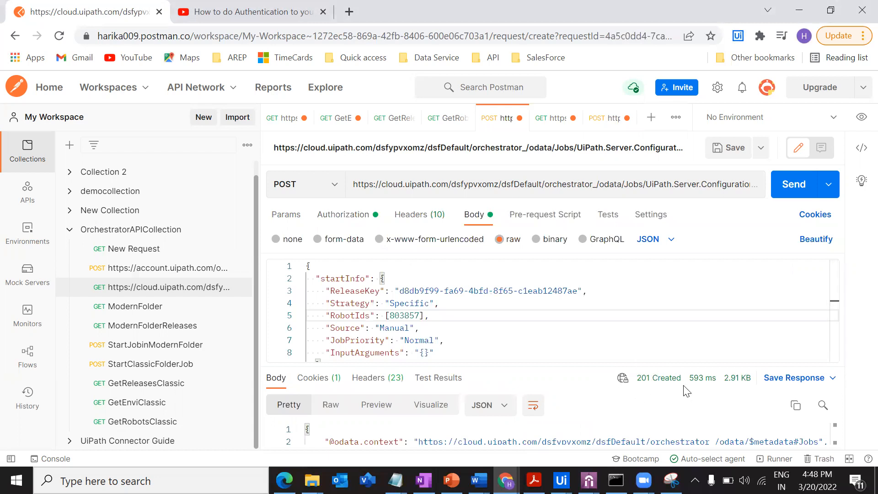
{"action": "left_click", "coordinate": [595, 119]}
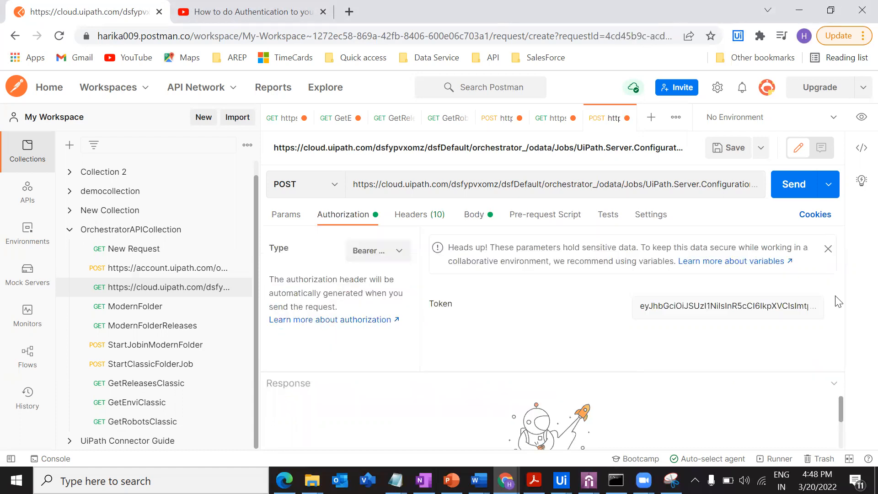
Send the modern folder POST StartJobs request, enlarge the response area, and examine the response body down to the ReleaseName
{"action": "left_click", "coordinate": [803, 185]}
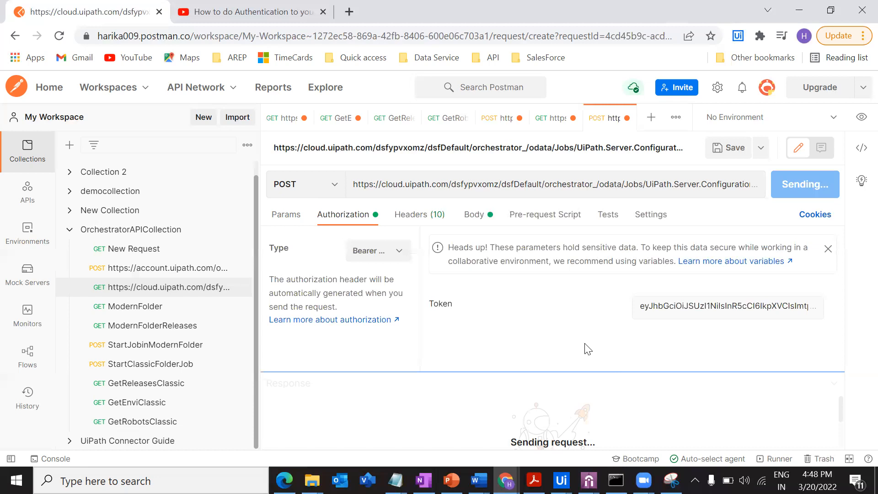
{"action": "left_click_drag", "start_coordinate": [579, 370], "coordinate": [559, 276]}
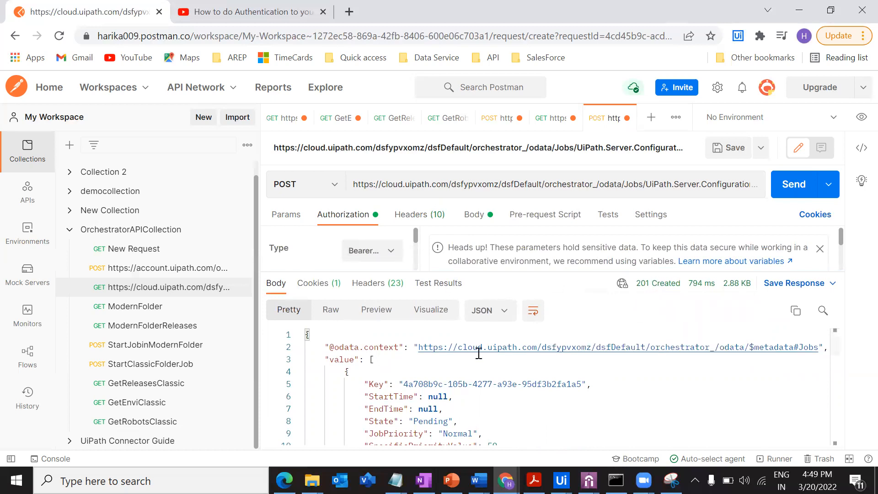
{"action": "scroll", "coordinate": [455, 412], "scroll_direction": "down", "scroll_amount": 1}
{"action": "scroll", "coordinate": [459, 408], "scroll_direction": "down", "scroll_amount": 2}
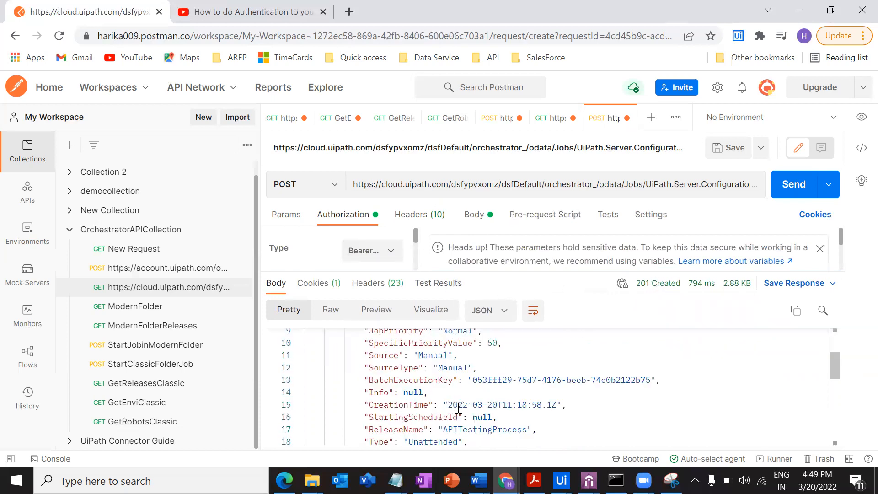
{"action": "double_click", "coordinate": [479, 378]}
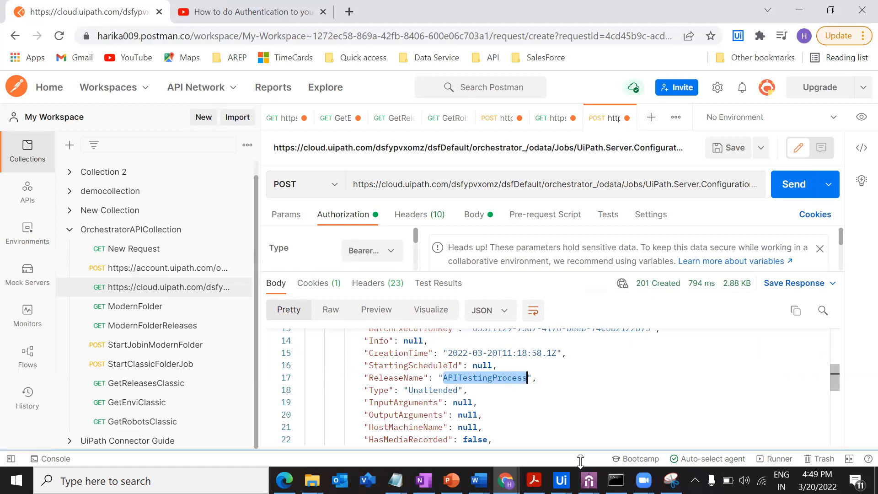
Switch to UiPath Orchestrator and check the state of the newest job in the ModernFld folder's jobs list
{"action": "left_click", "coordinate": [562, 480]}
{"action": "mouse_move", "coordinate": [506, 481]}
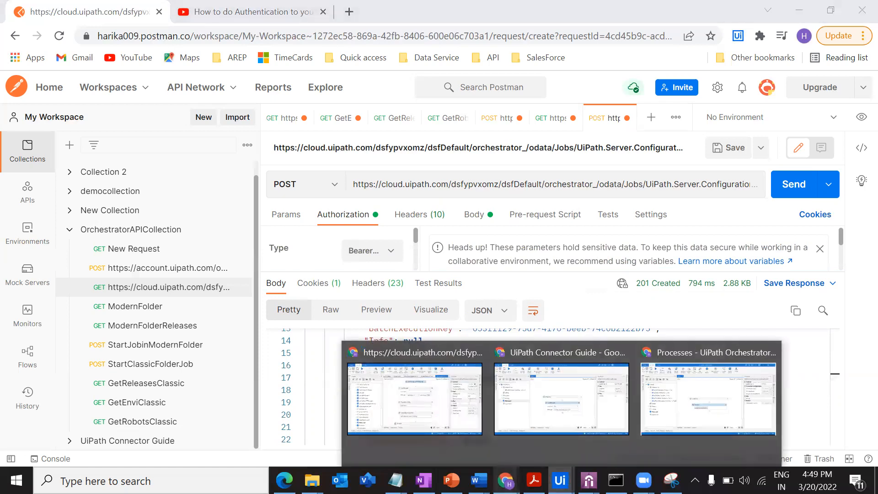
{"action": "left_click", "coordinate": [631, 394]}
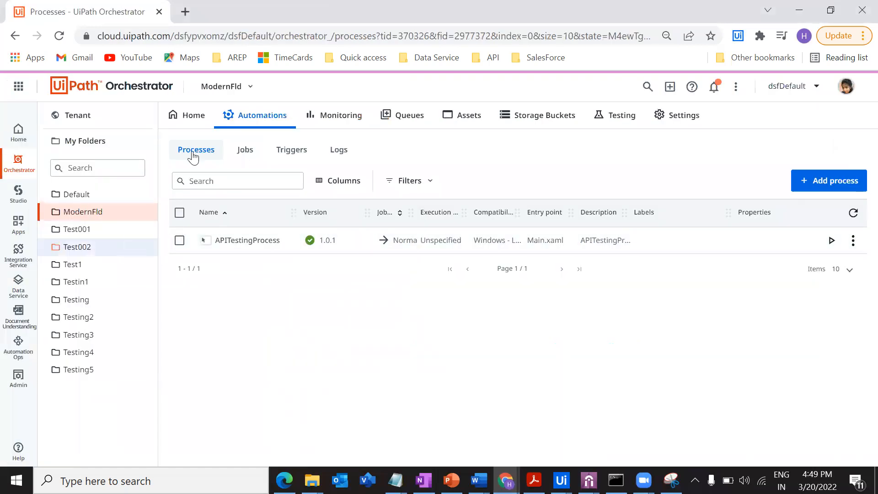
{"action": "left_click", "coordinate": [252, 147]}
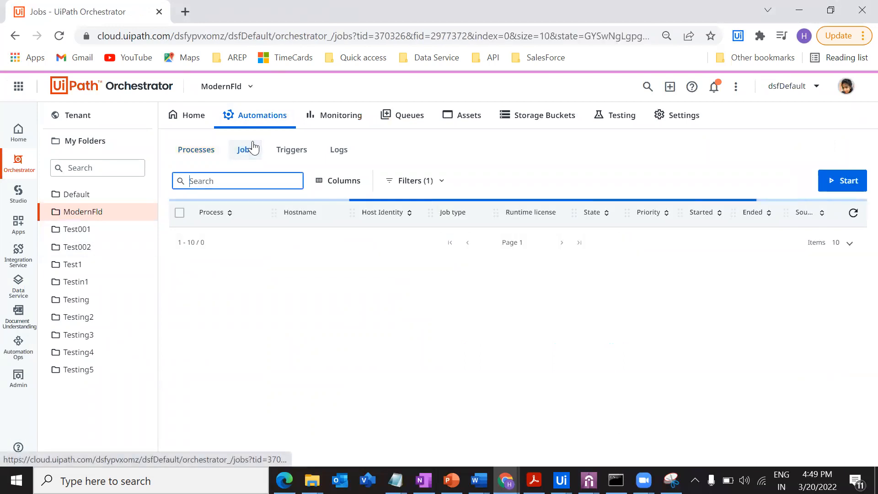
{"action": "left_click_drag", "start_coordinate": [579, 239], "coordinate": [628, 241]}
{"action": "left_click", "coordinate": [562, 157]}
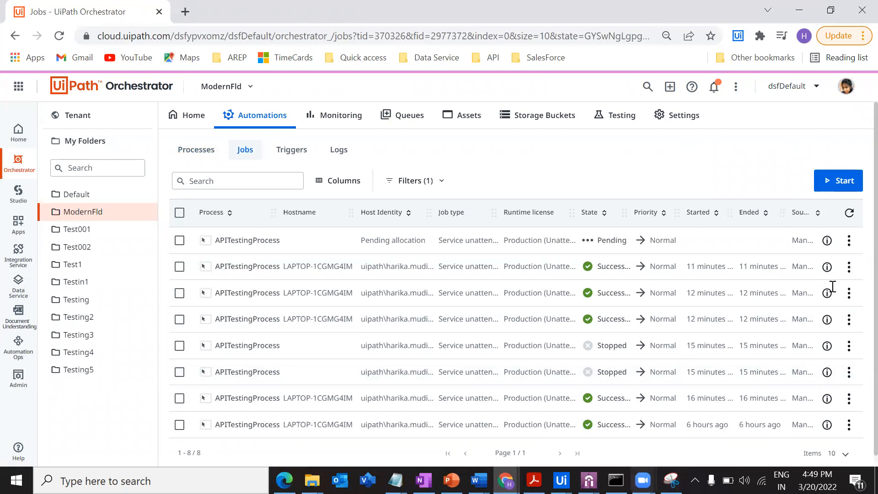
Kill the pending APITestingProcess job in the ModernFld folder
{"action": "left_click", "coordinate": [849, 241]}
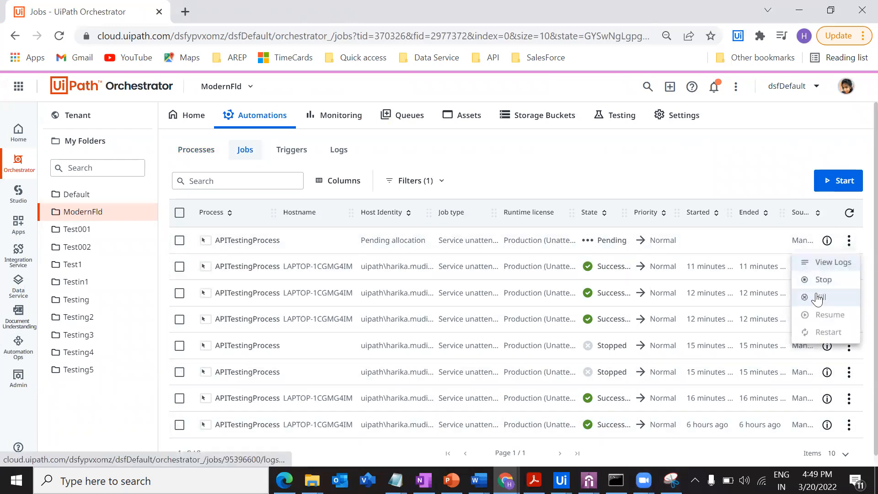
{"action": "left_click", "coordinate": [818, 297]}
{"action": "left_click", "coordinate": [507, 299]}
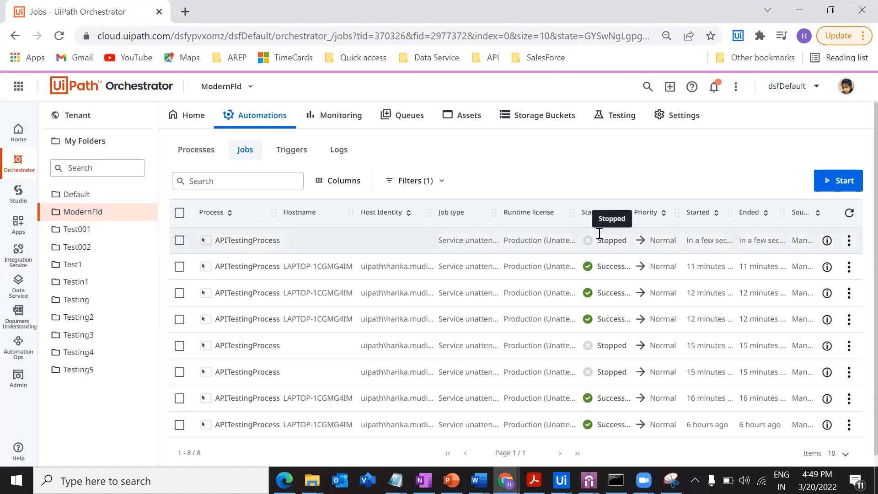
Start an APITestingProcess job manually from the ModernFld processes, using the listed user account, the Testing machine and no specific hostname
{"action": "left_click", "coordinate": [195, 149]}
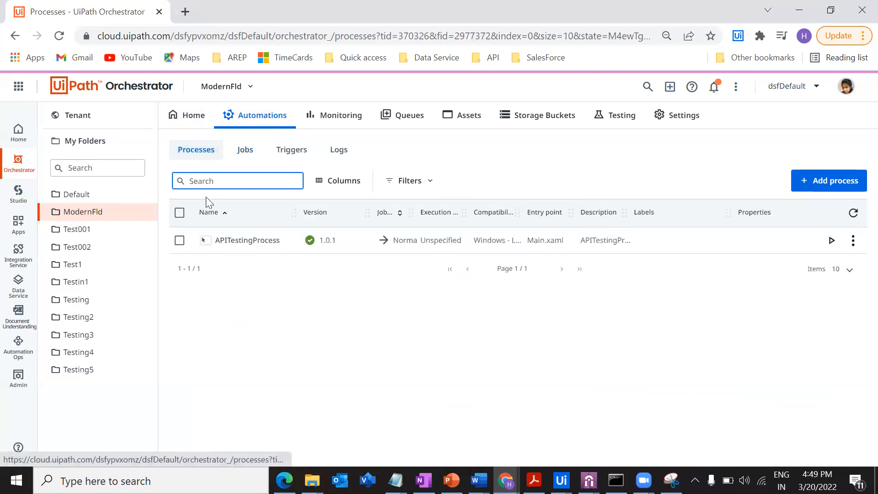
{"action": "left_click", "coordinate": [833, 246]}
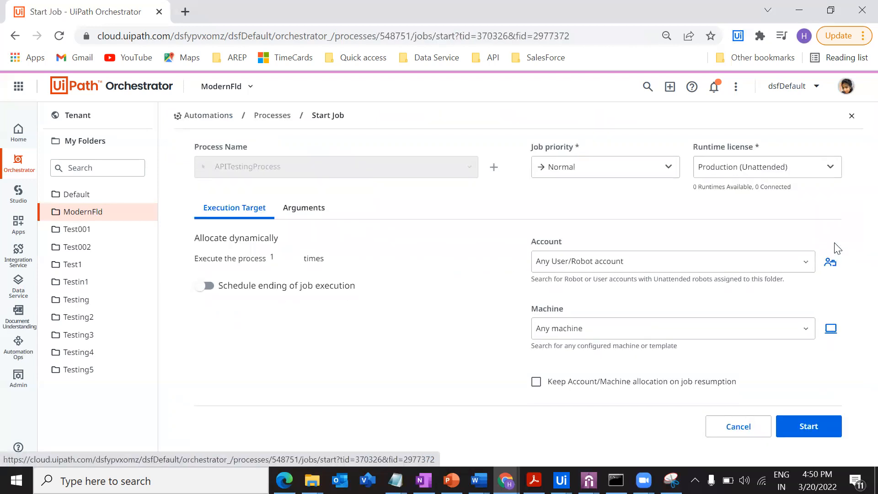
{"action": "left_click", "coordinate": [674, 266]}
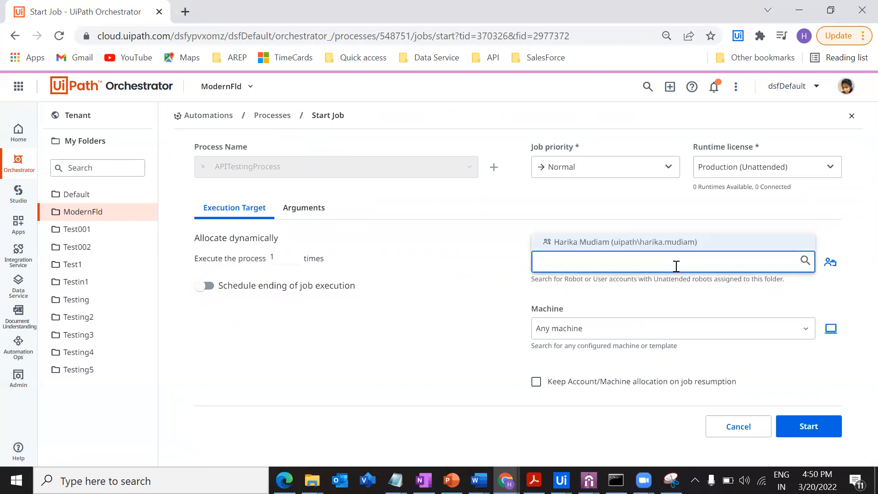
{"action": "left_click", "coordinate": [639, 246]}
{"action": "left_click", "coordinate": [599, 328]}
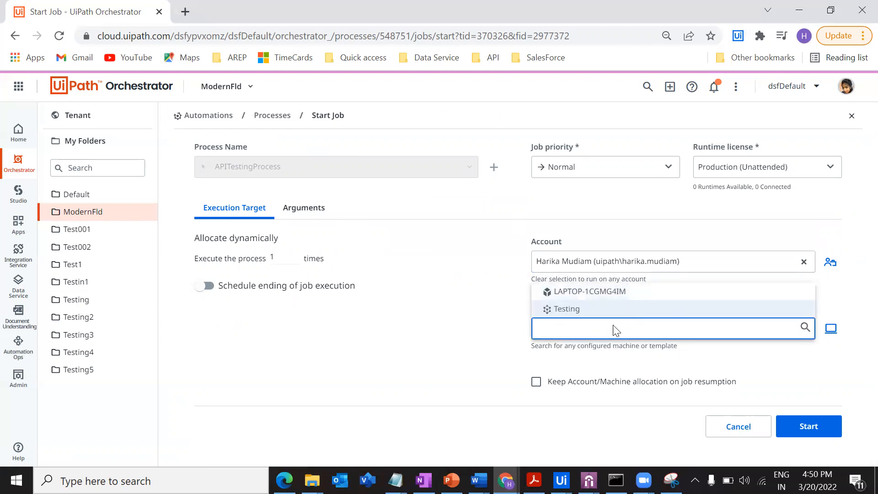
{"action": "left_click", "coordinate": [569, 315]}
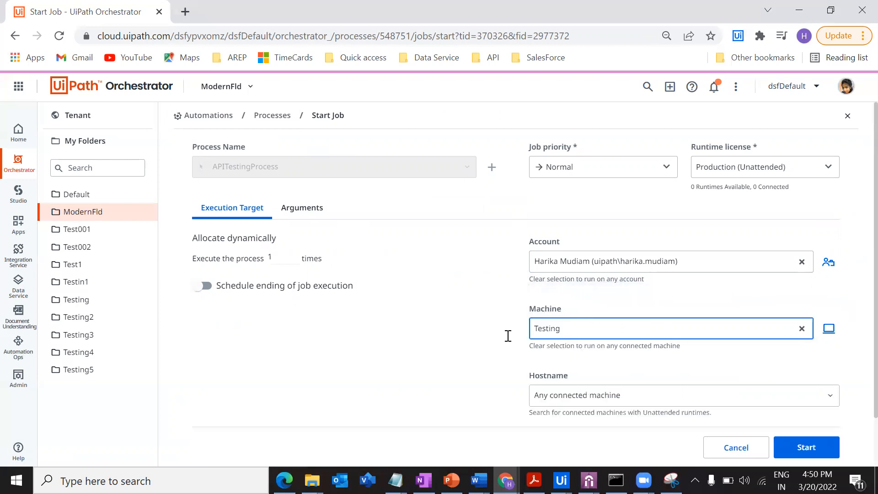
{"action": "scroll", "coordinate": [549, 337], "scroll_direction": "down", "scroll_amount": 1}
{"action": "left_click", "coordinate": [570, 336]}
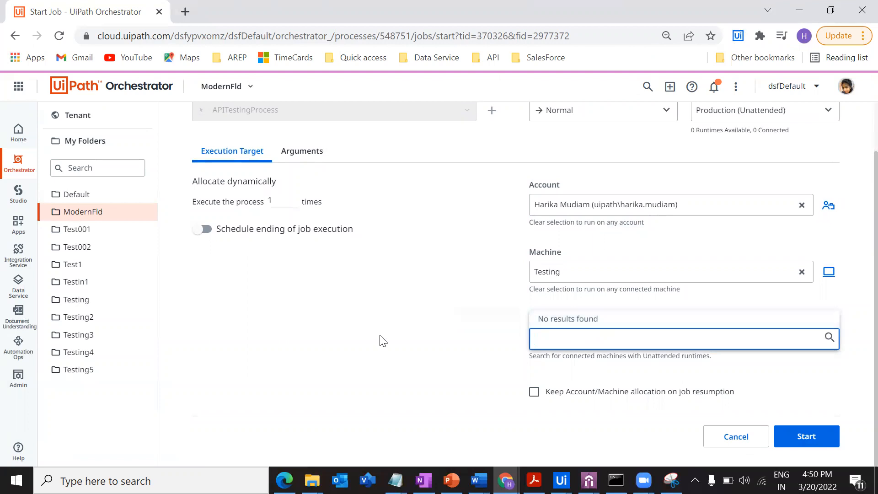
{"action": "left_click", "coordinate": [615, 341]}
{"action": "left_click", "coordinate": [799, 441]}
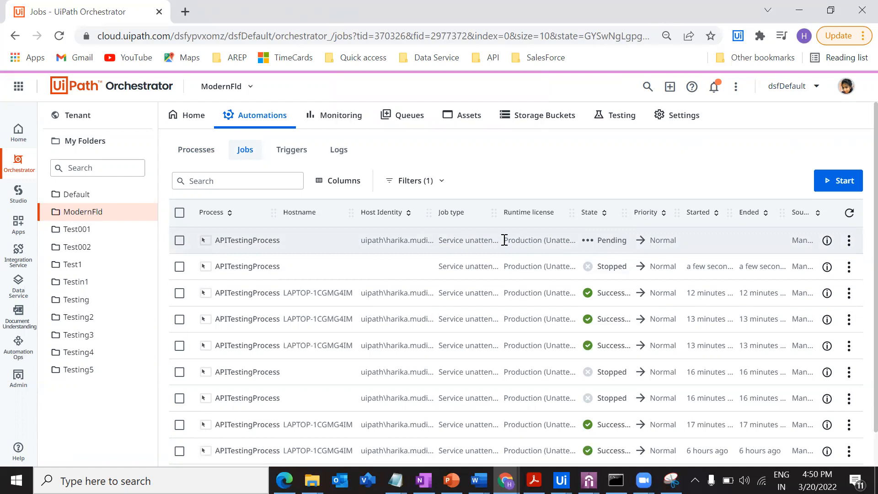
Widen the Runtime license column in the jobs list, and check the runtime license and available actions of the pending job
{"action": "left_click_drag", "start_coordinate": [495, 210], "coordinate": [464, 210]}
{"action": "left_click_drag", "start_coordinate": [559, 240], "coordinate": [493, 236]}
{"action": "left_click", "coordinate": [543, 176]}
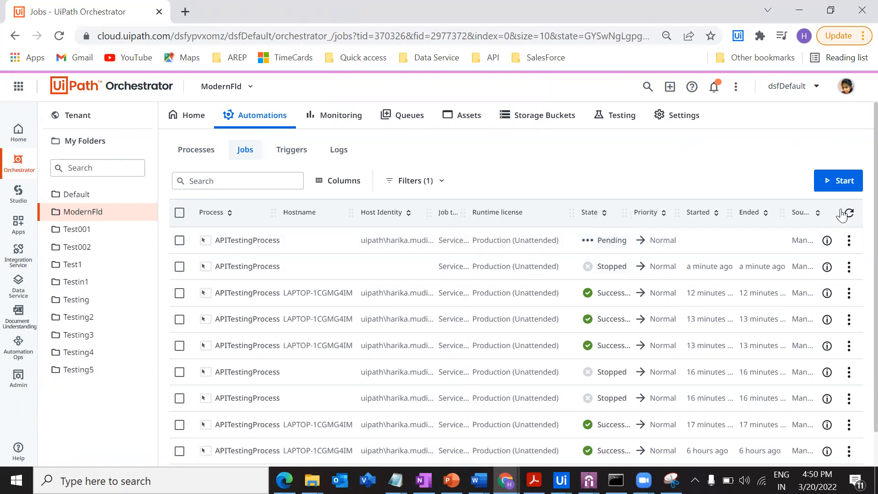
{"action": "left_click", "coordinate": [849, 240]}
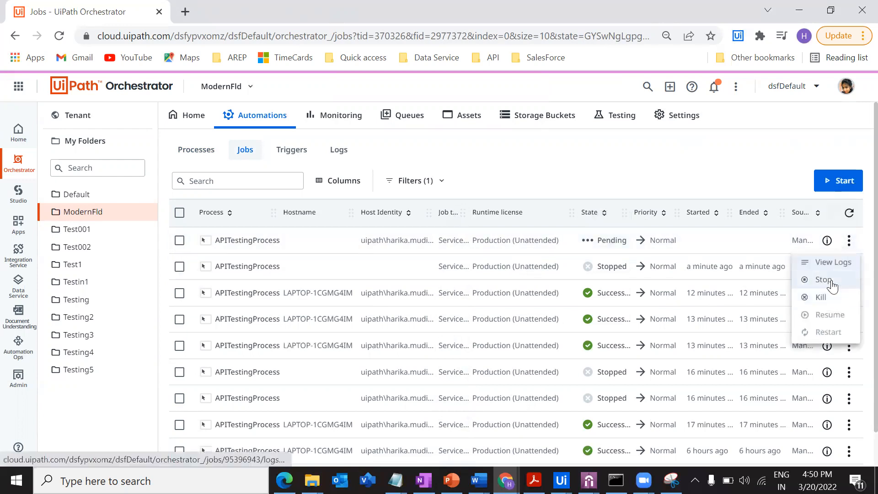
{"action": "left_click", "coordinate": [631, 170]}
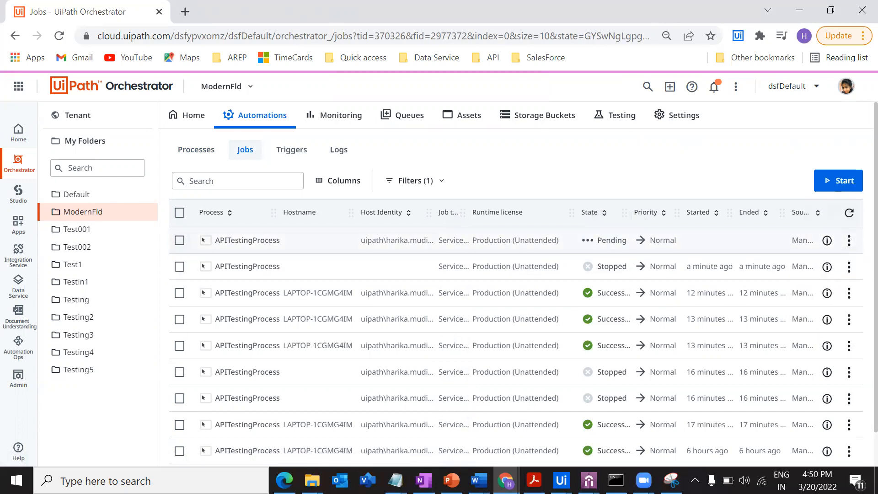
{"action": "left_click", "coordinate": [588, 481]}
{"action": "left_click", "coordinate": [661, 437]}
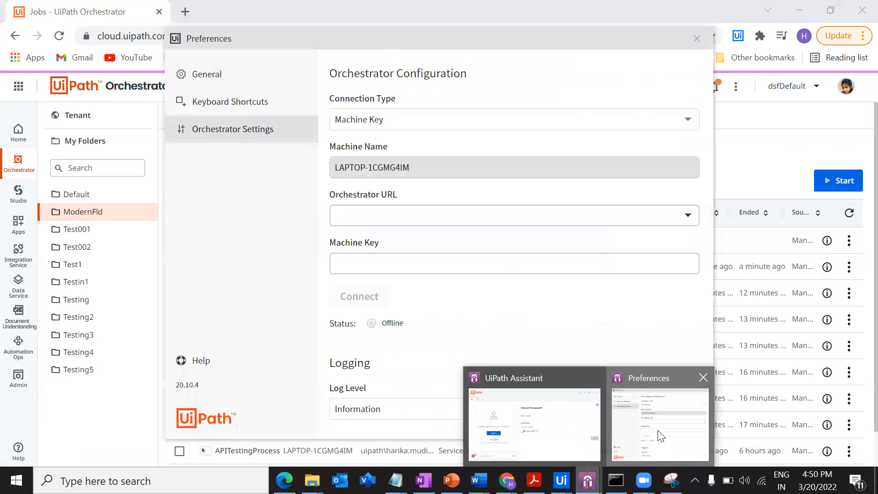
{"action": "left_click", "coordinate": [462, 213]}
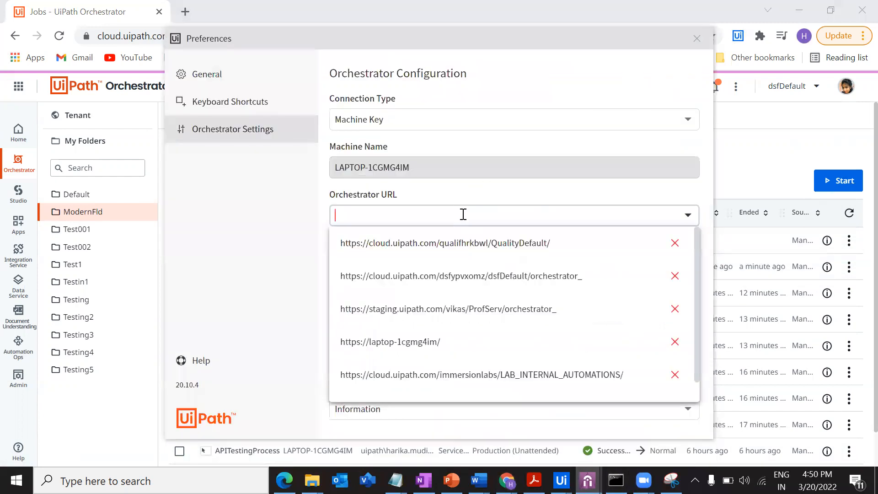
{"action": "left_click", "coordinate": [462, 289]}
{"action": "left_click", "coordinate": [361, 299]}
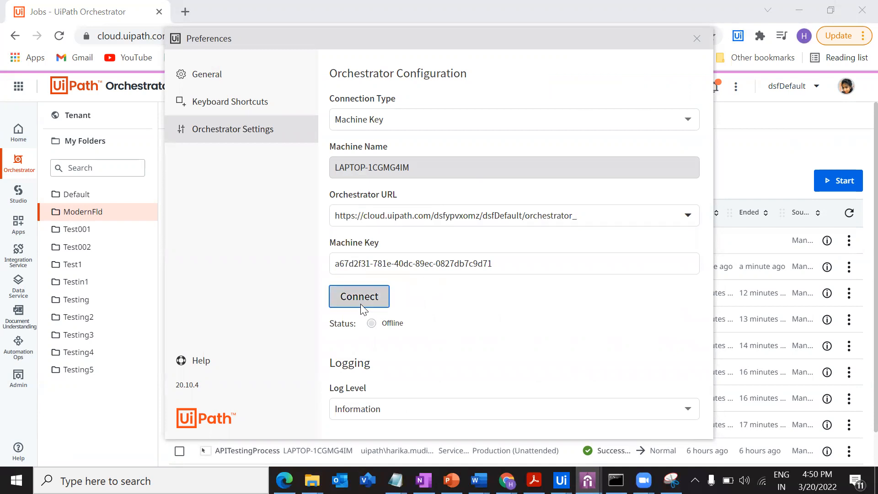
{"action": "left_click", "coordinate": [732, 163]}
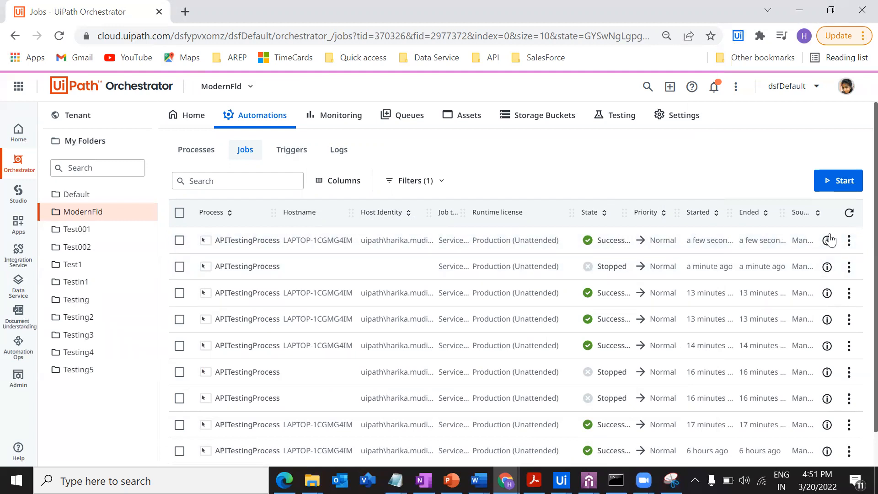
Return to Postman, restore its browser window to a smaller size over Orchestrator, and send the modern folder StartJobs request again
{"action": "mouse_move", "coordinate": [561, 480]}
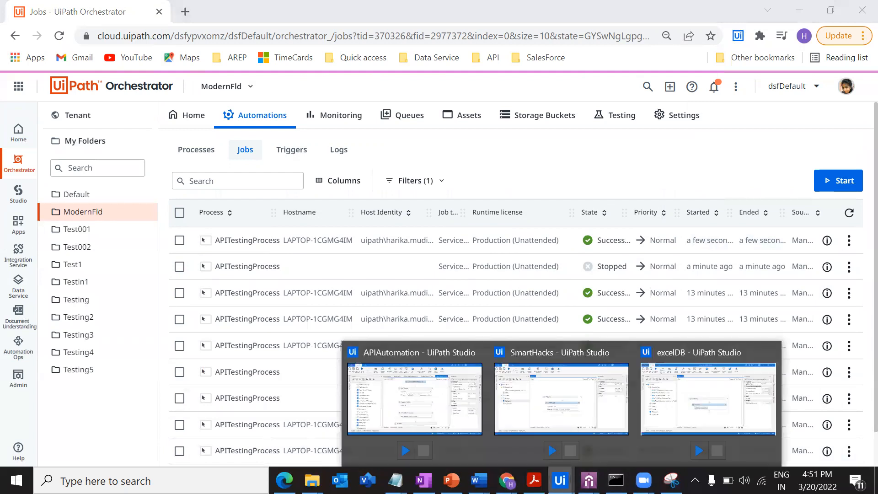
{"action": "mouse_move", "coordinate": [506, 480]}
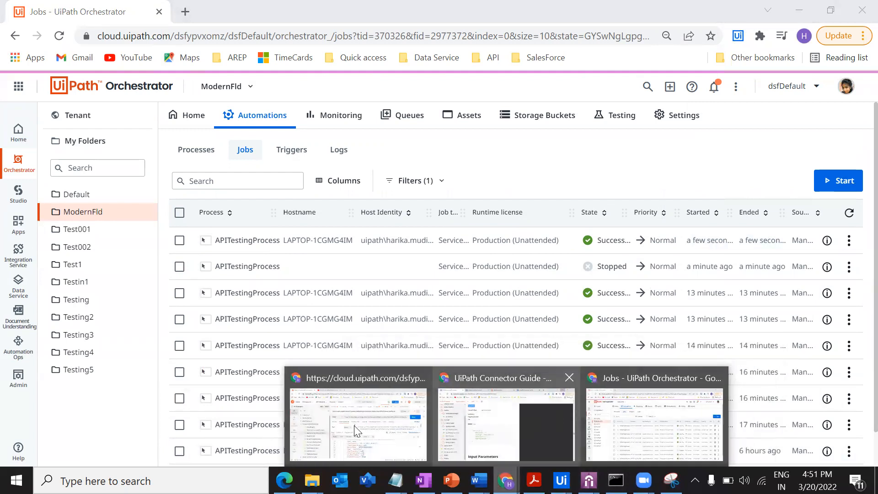
{"action": "left_click", "coordinate": [344, 424]}
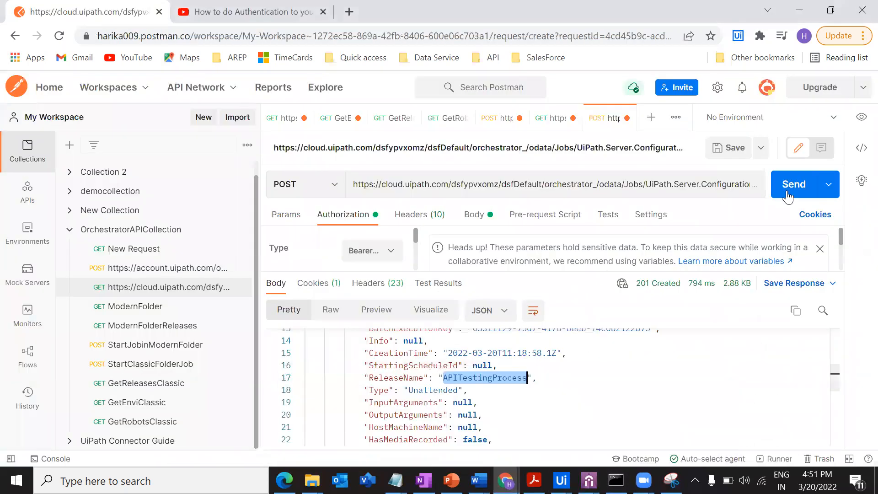
{"action": "left_click", "coordinate": [831, 10]}
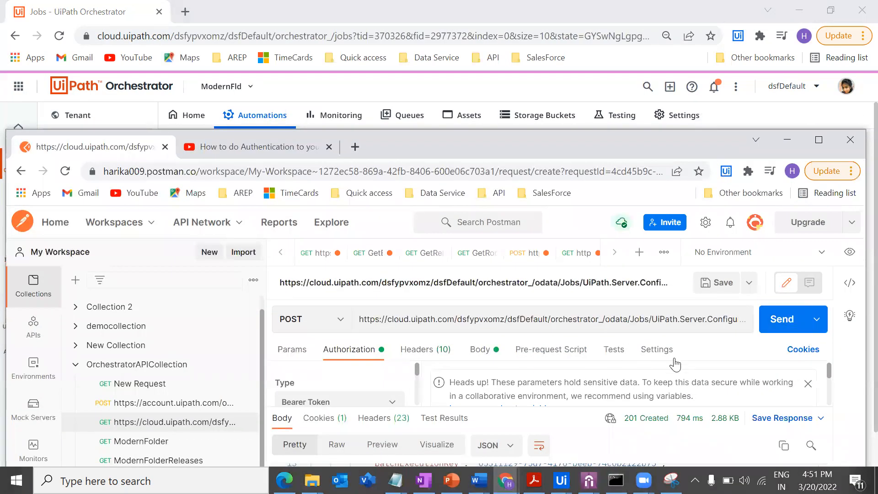
{"action": "left_click", "coordinate": [797, 327]}
Switch back to the Orchestrator jobs list and open the logs of the newest APITestingProcess job
{"action": "left_click", "coordinate": [772, 115]}
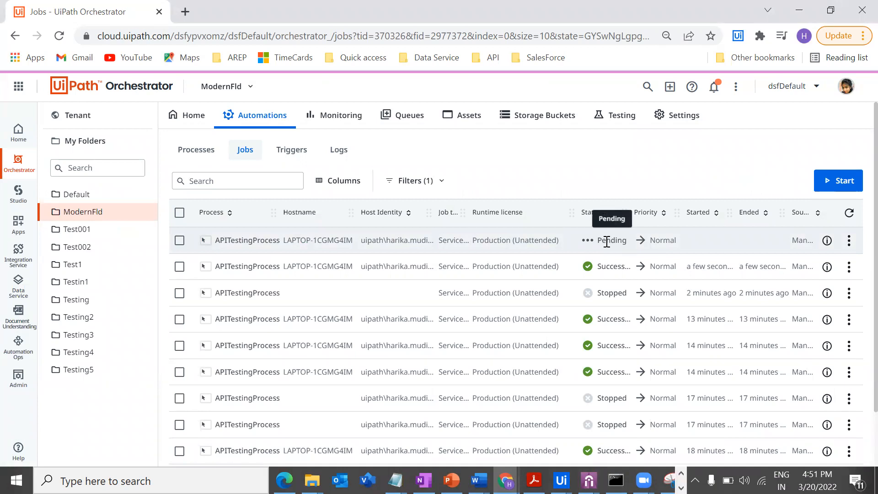
{"action": "left_click", "coordinate": [849, 241]}
{"action": "left_click", "coordinate": [826, 263]}
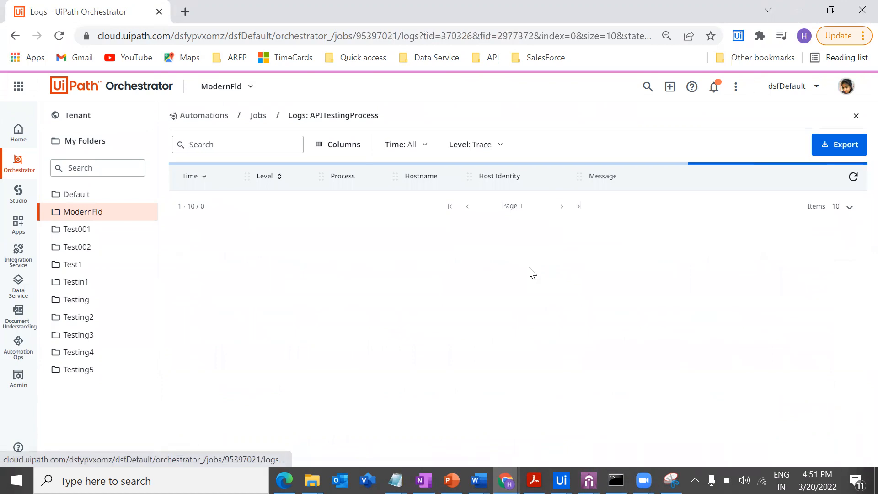
Review the log messages of the newest APITestingProcess job and return to the ModernFld jobs list
{"action": "left_click_drag", "start_coordinate": [600, 231], "coordinate": [761, 233]}
{"action": "left_click", "coordinate": [751, 330]}
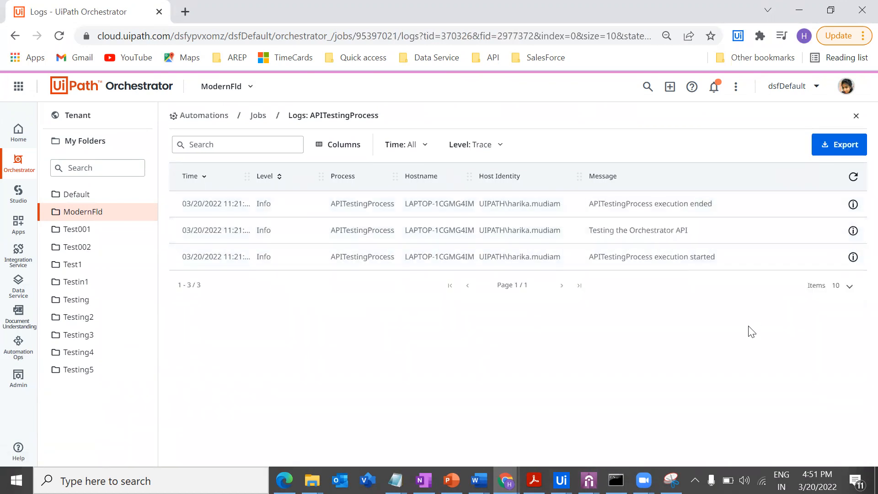
{"action": "left_click", "coordinate": [257, 115]}
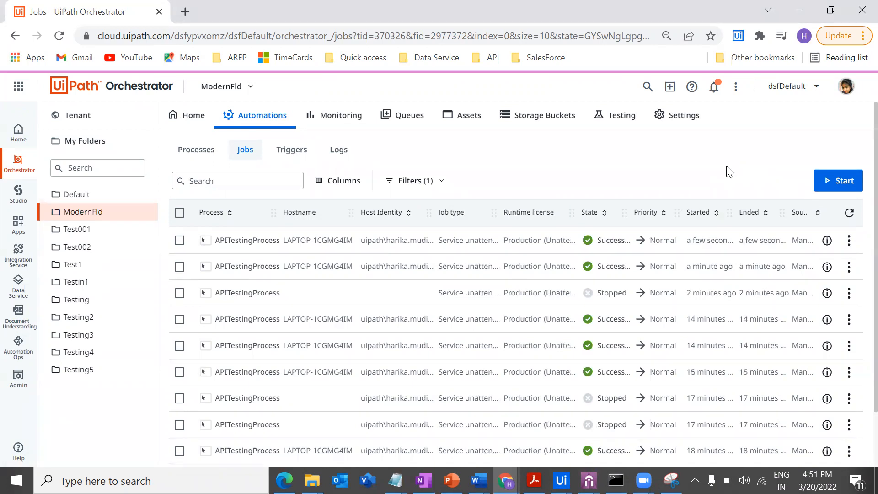
Switch to the UiPath Connector Guide and examine the requests listed under the Start Job Classic Folder, Queue Items and Assets sections
{"action": "left_click", "coordinate": [506, 480]}
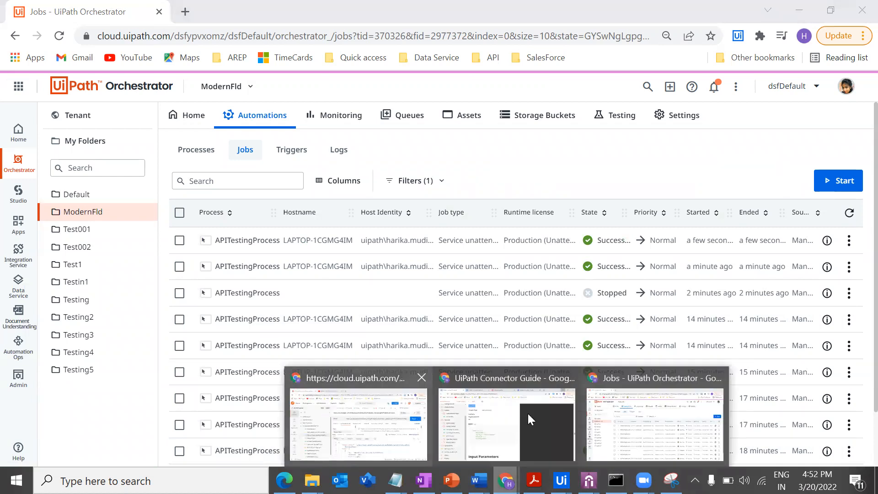
{"action": "left_click", "coordinate": [518, 418]}
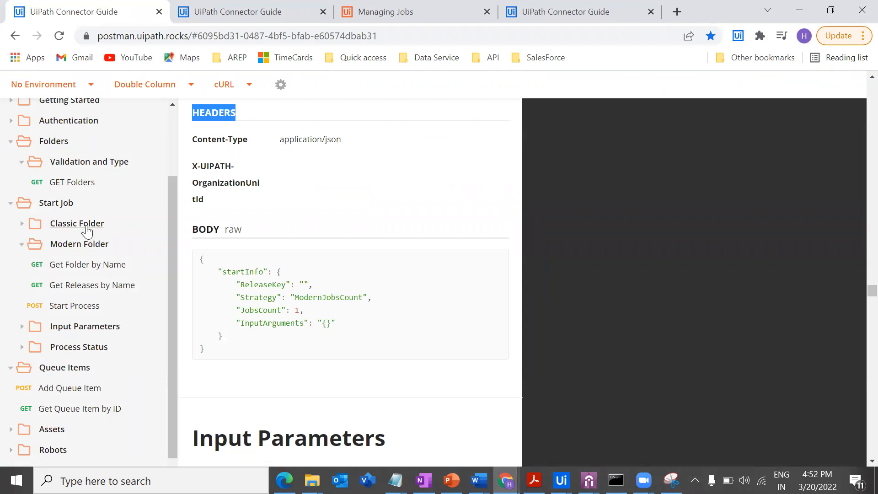
{"action": "left_click", "coordinate": [21, 224]}
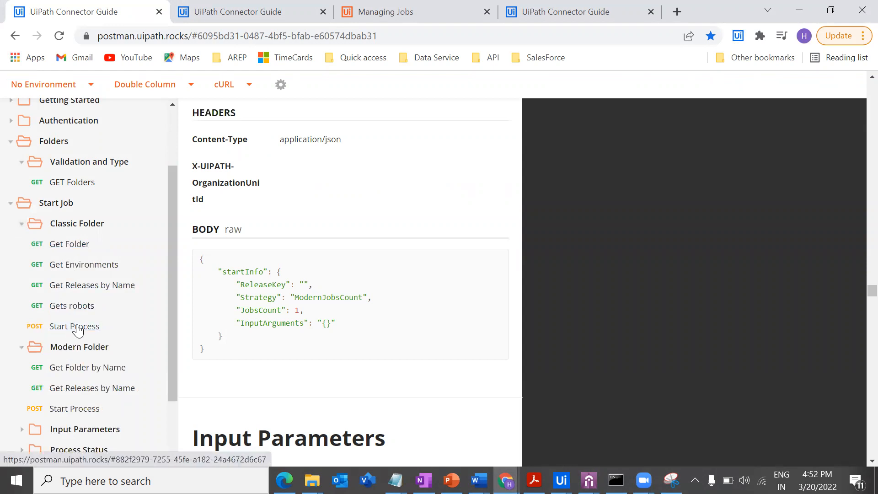
{"action": "scroll", "coordinate": [92, 332], "scroll_direction": "down", "scroll_amount": 1}
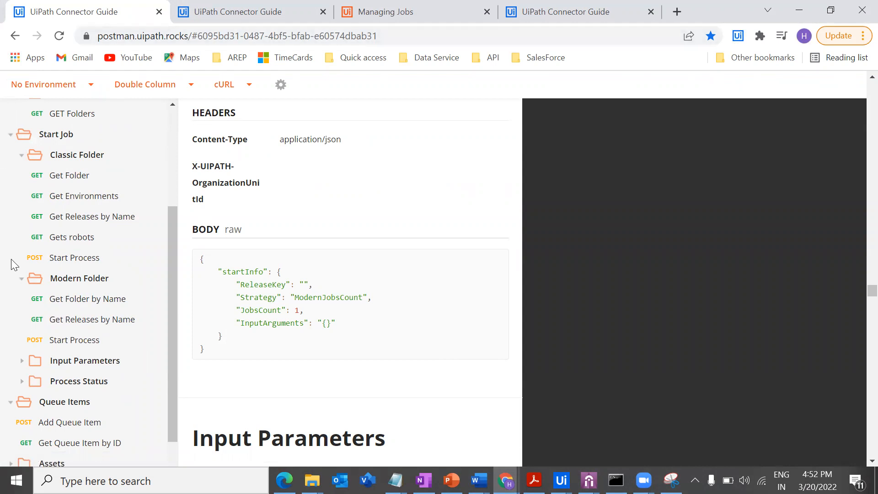
{"action": "scroll", "coordinate": [35, 242], "scroll_direction": "down", "scroll_amount": 1}
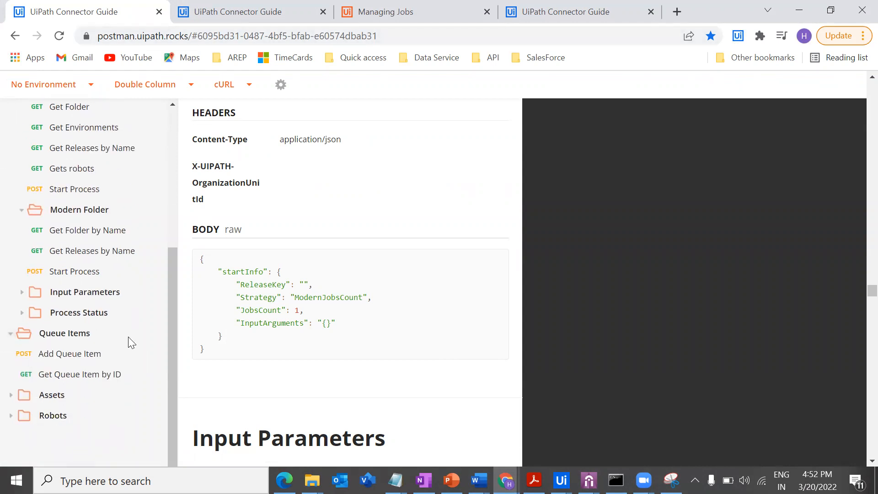
{"action": "left_click", "coordinate": [10, 396]}
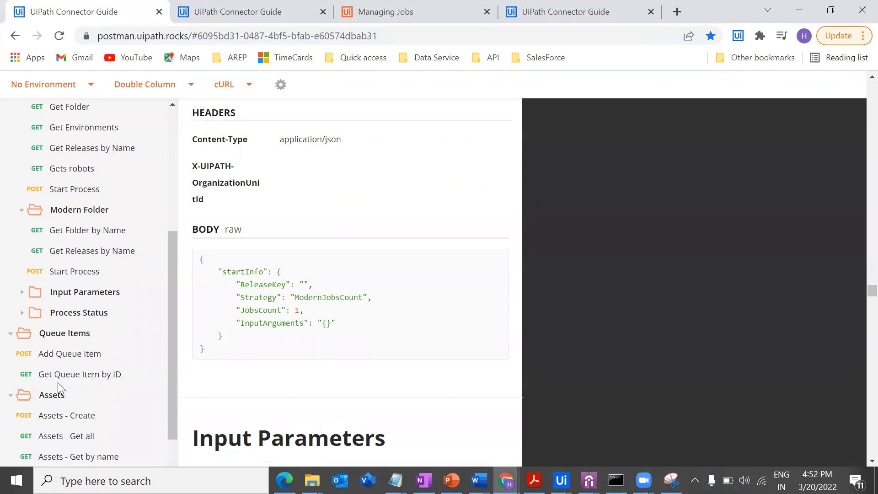
{"action": "scroll", "coordinate": [58, 383], "scroll_direction": "down", "scroll_amount": 1}
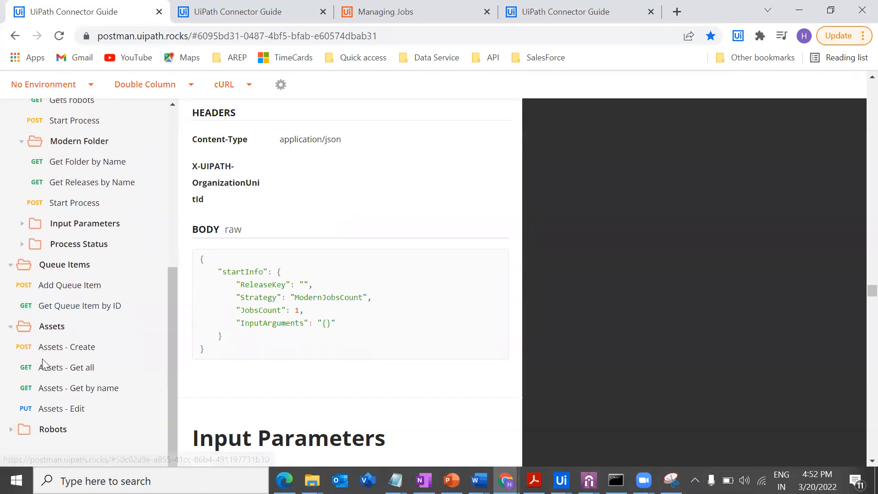